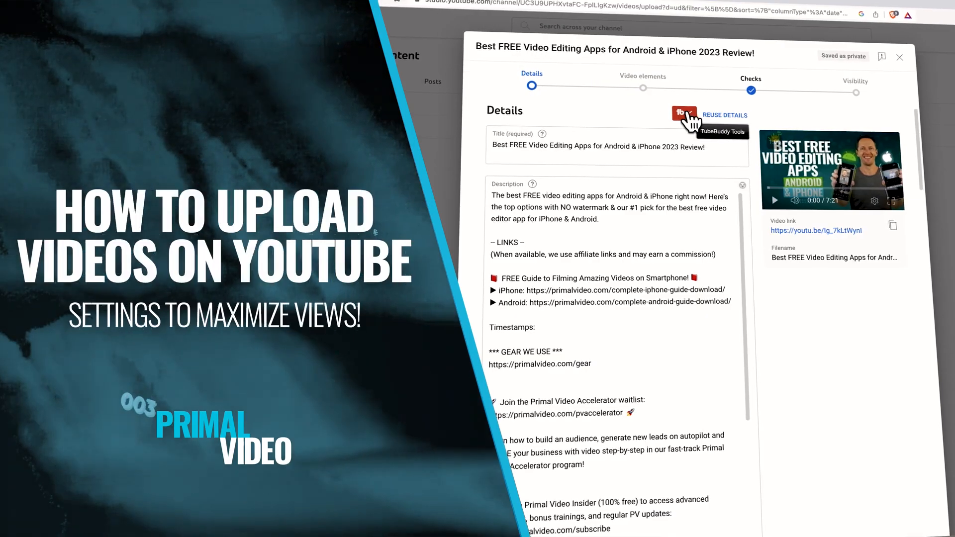
scroll(814, 424, down, 6)
scroll(814, 424, up, 1)
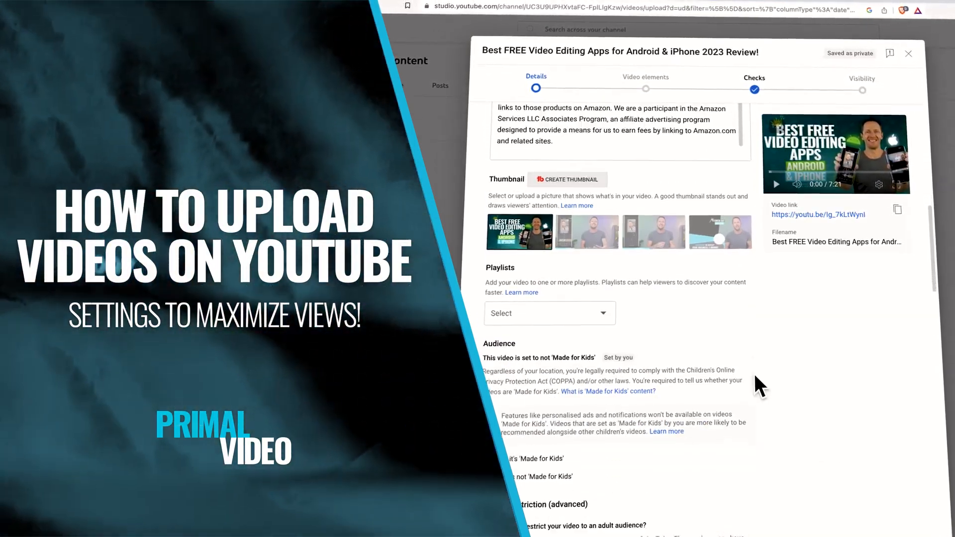
scroll(753, 373, down, 10)
click(636, 382)
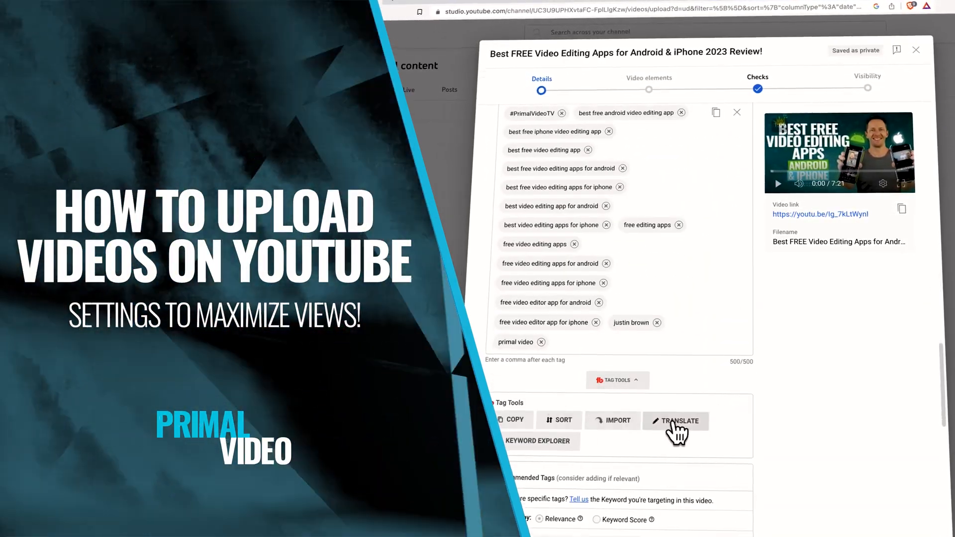
scroll(715, 449, down, 3)
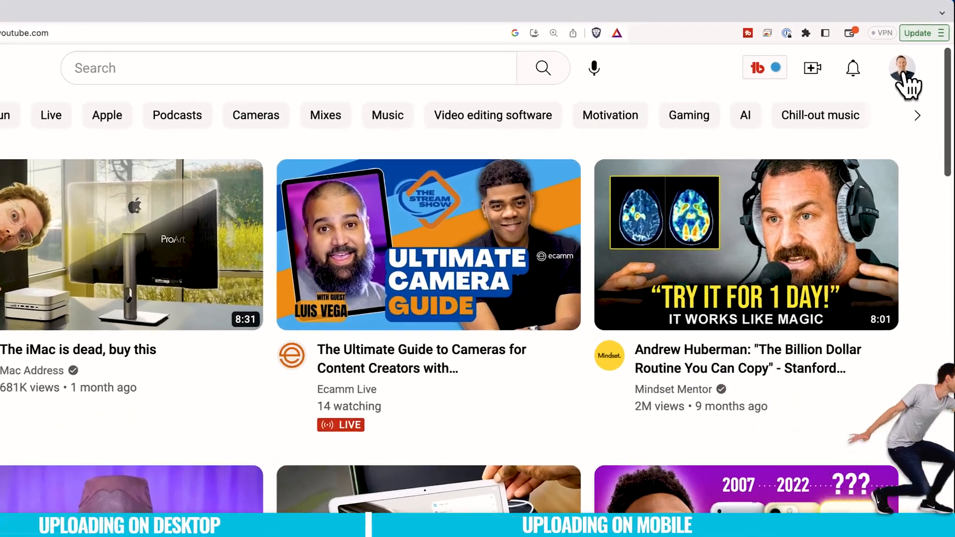
- Start a new video upload with the file "Best FREE Video Edi...23 Review!)_D2.mp4" from the Downloads folder
click(908, 64)
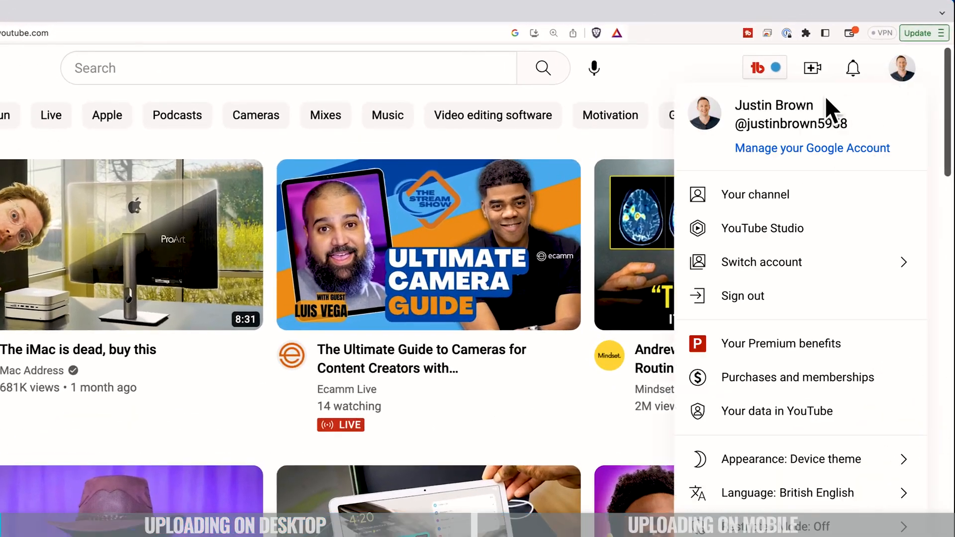
click(905, 72)
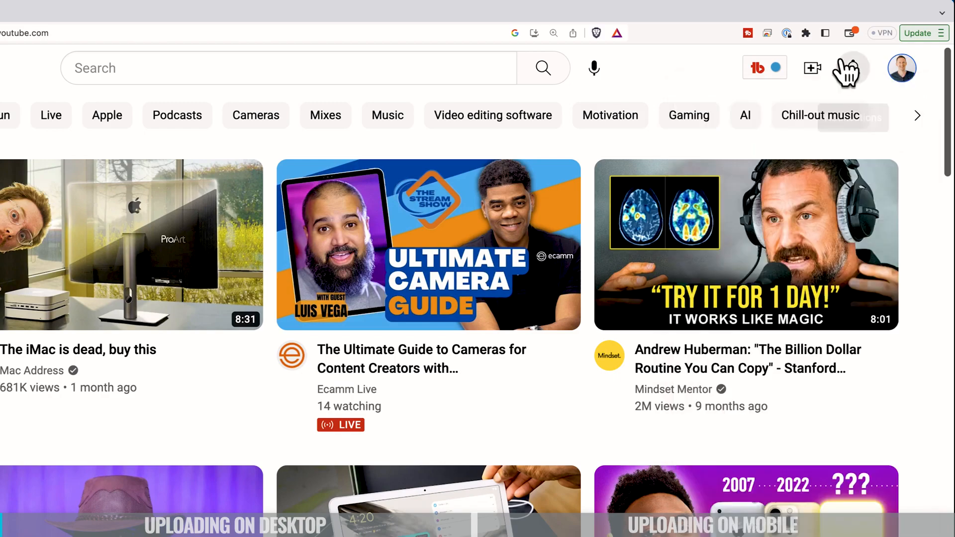
click(814, 70)
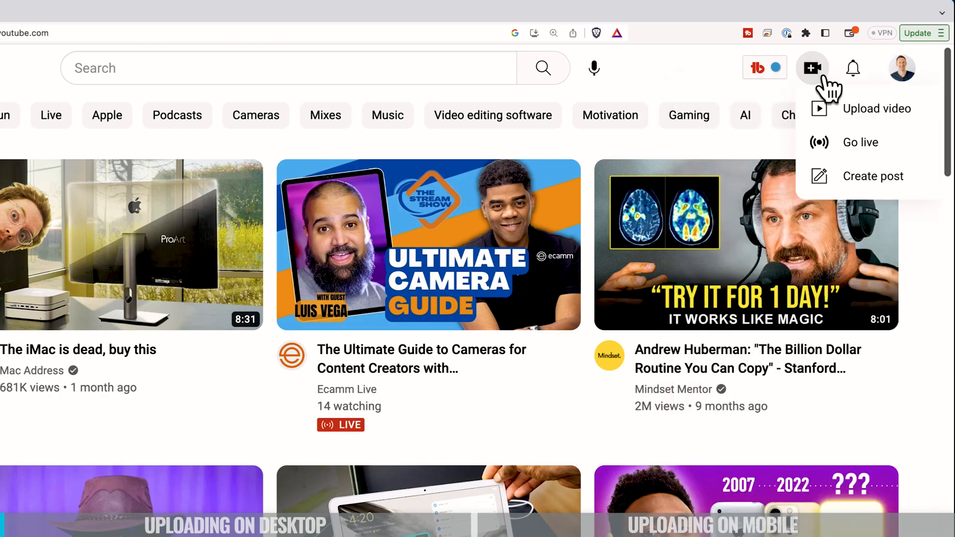
click(868, 122)
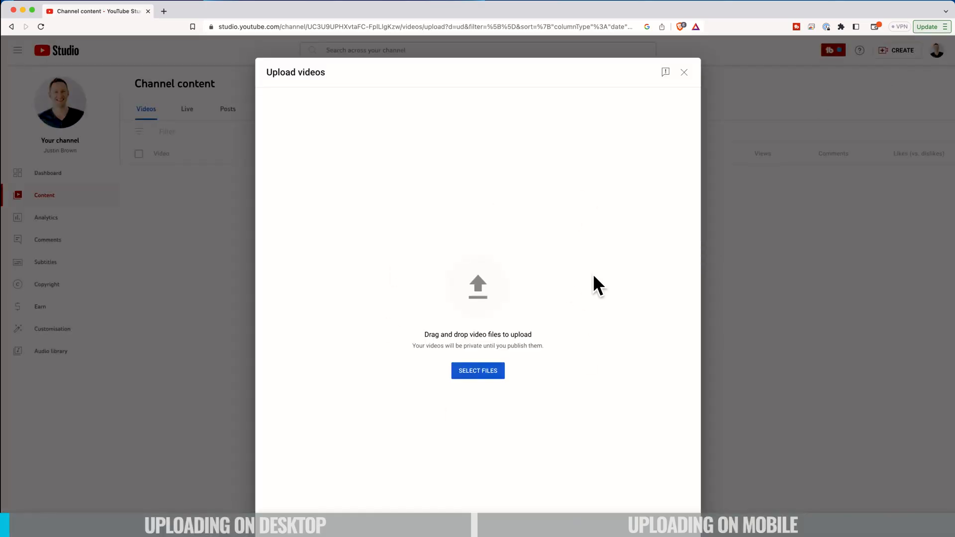
click(475, 372)
click(481, 328)
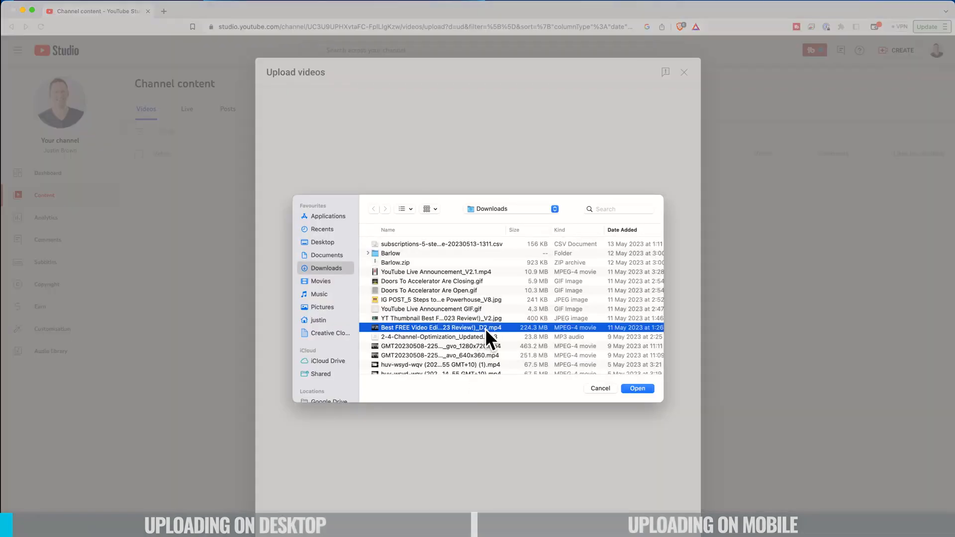
click(640, 389)
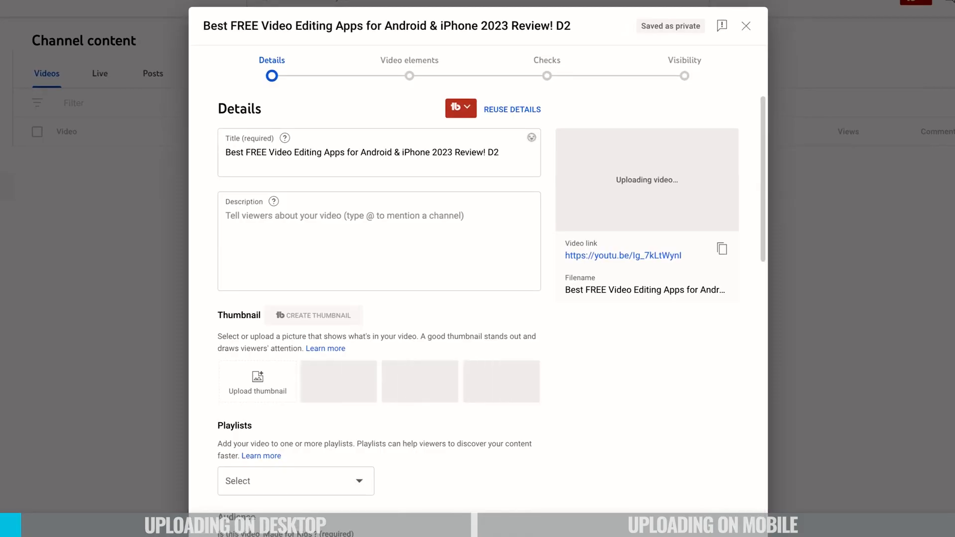
- View the previous videos available for reusing details, close the list without choosing one, and look over the details form
click(505, 151)
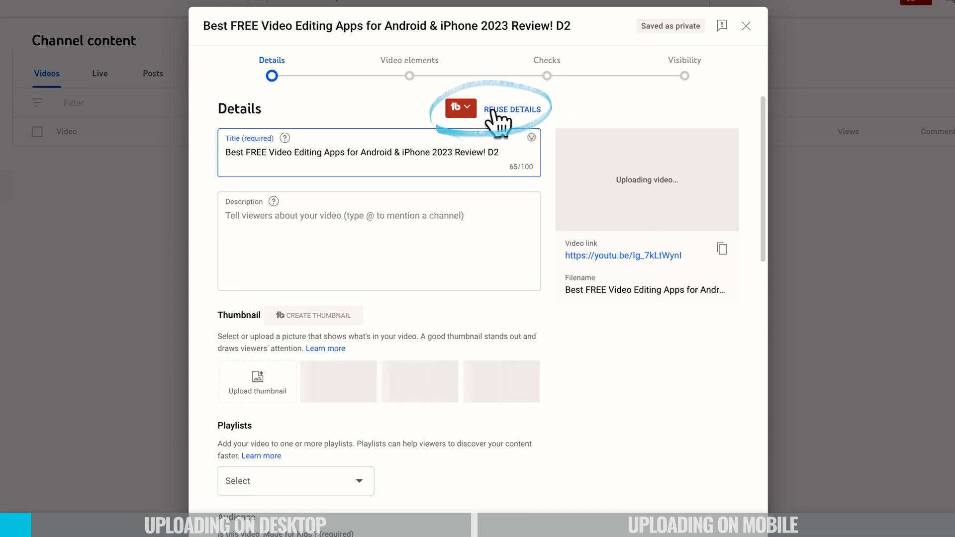
click(535, 117)
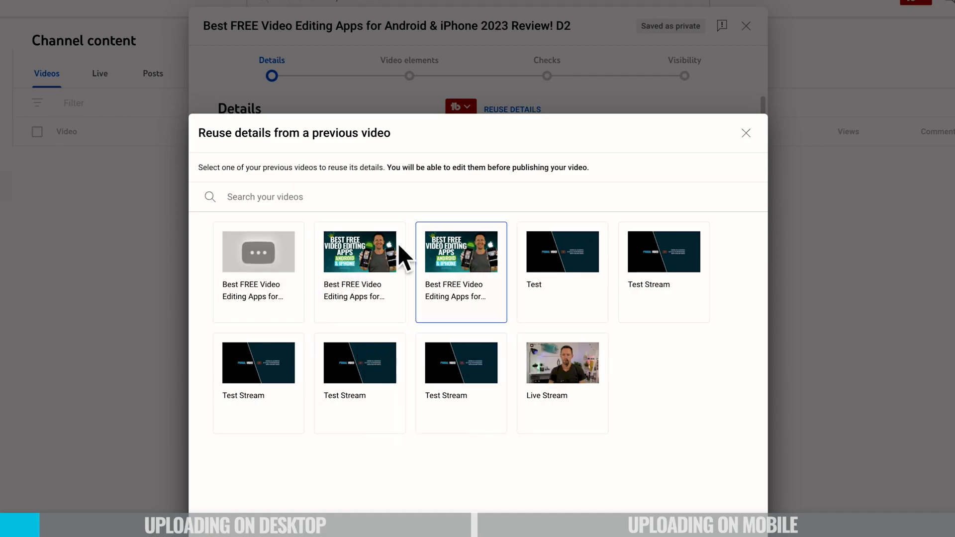
click(746, 134)
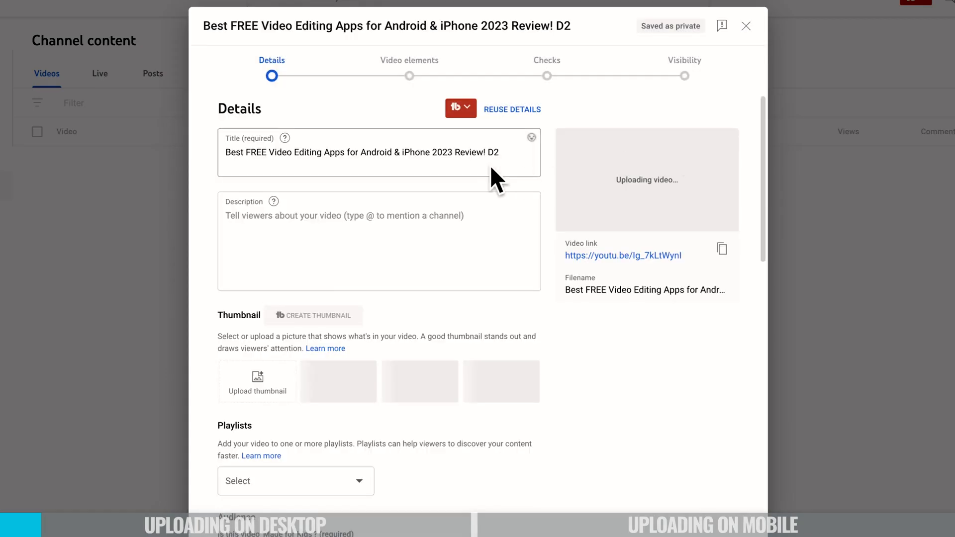
scroll(416, 347, down, 10)
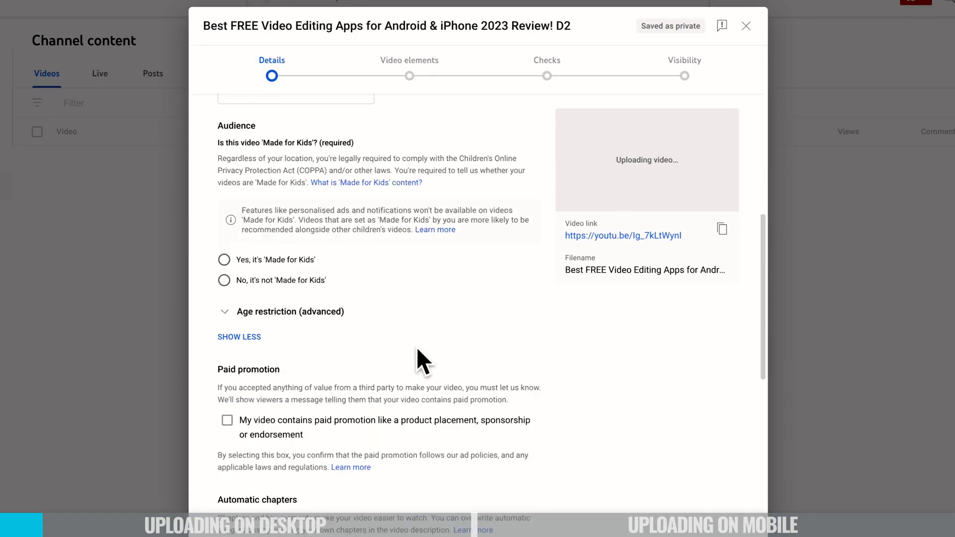
scroll(417, 347, up, 10)
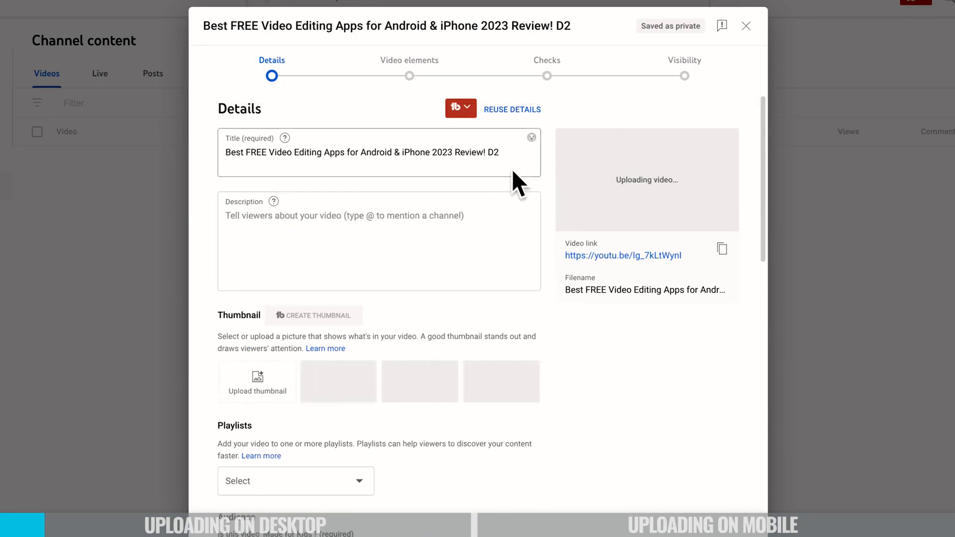
- Remove "D2" from the end of the video title and paste the prepared text into the description
click(507, 152)
key(BackSpace)
key(BackSpace)
key(BackSpace)
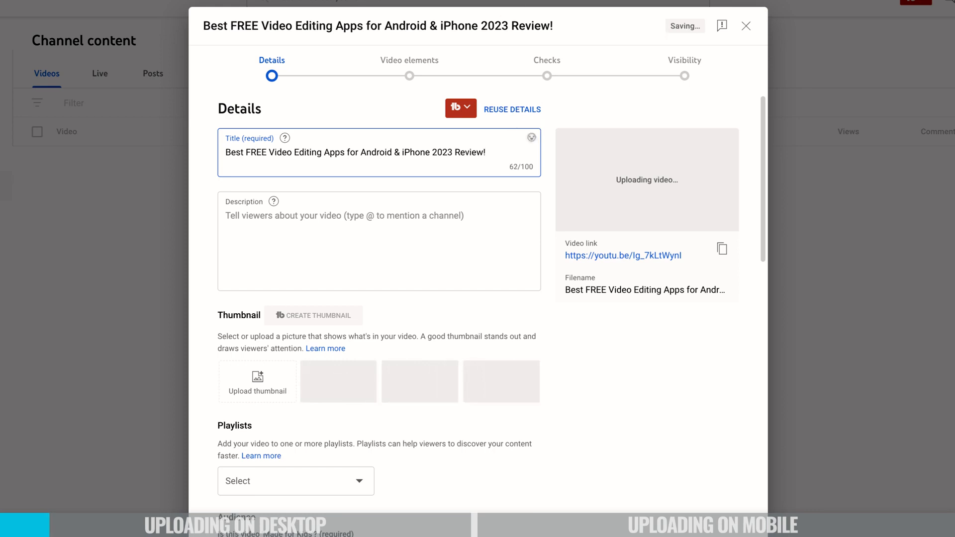
click(552, 113)
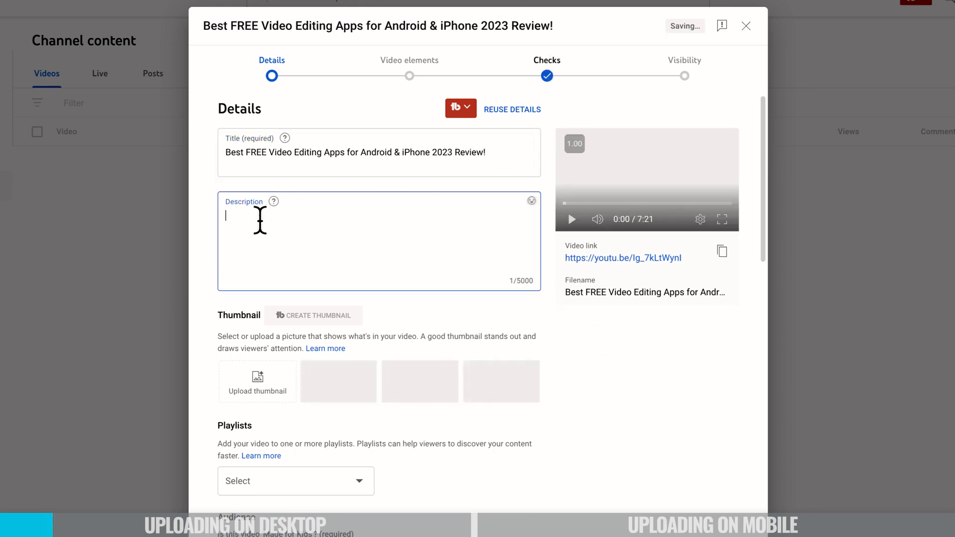
key(ctrl+v)
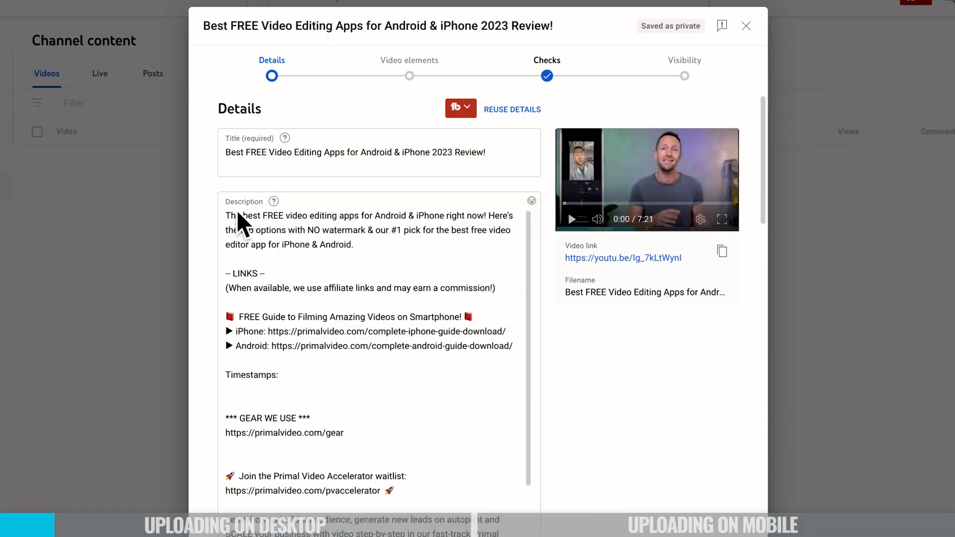
- Review the pasted description from its opening keyword sentence and guide links to the hashtags and disclosure, and return to its start
click(247, 216)
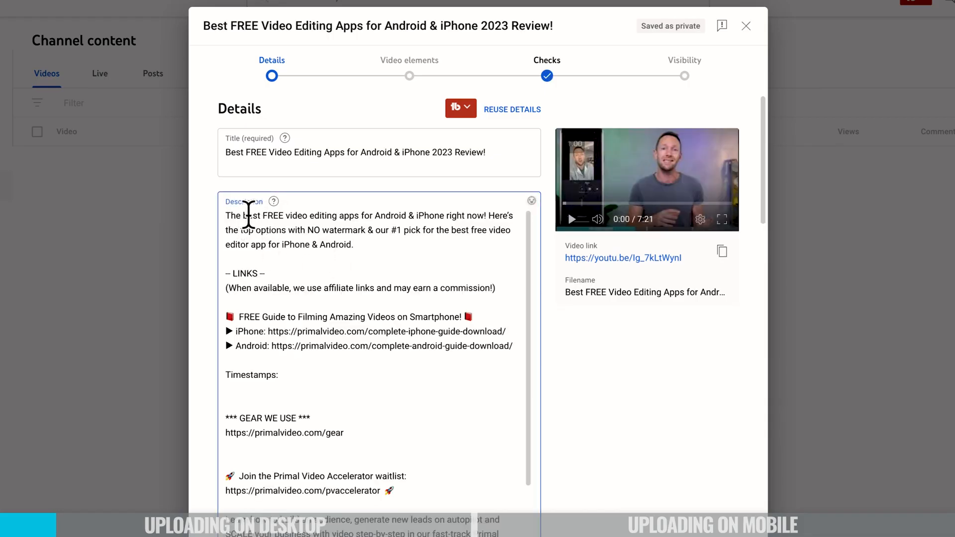
drag(244, 215, 341, 218)
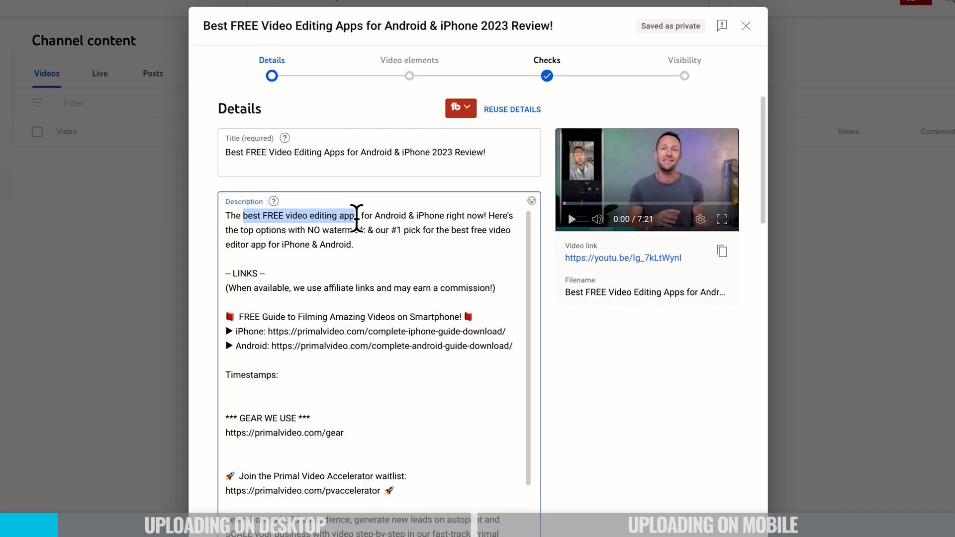
click(426, 259)
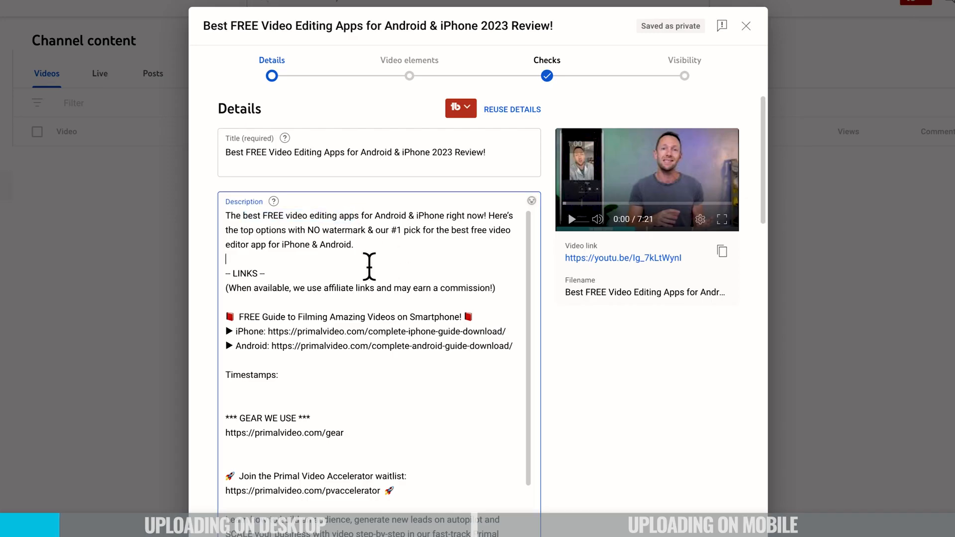
drag(239, 314, 526, 342)
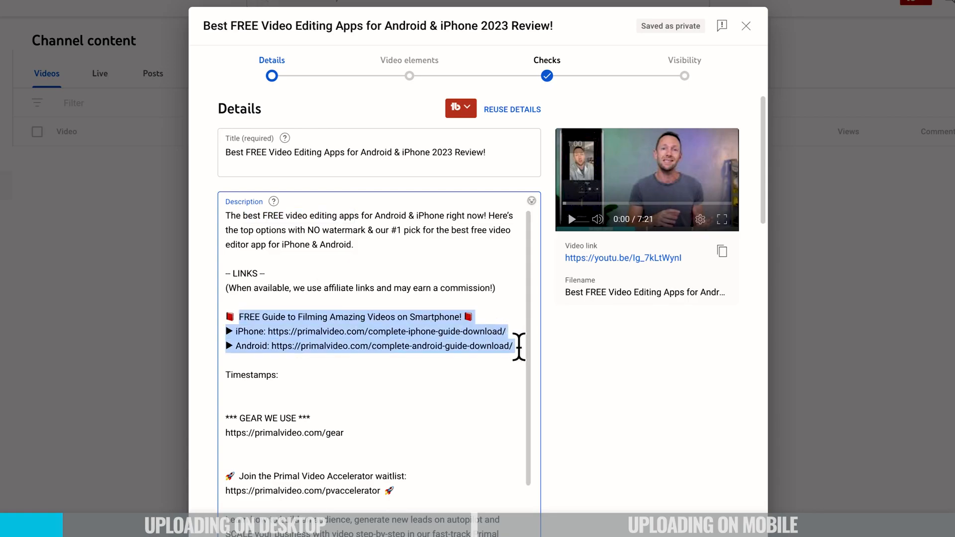
click(412, 354)
scroll(249, 282, down, 3)
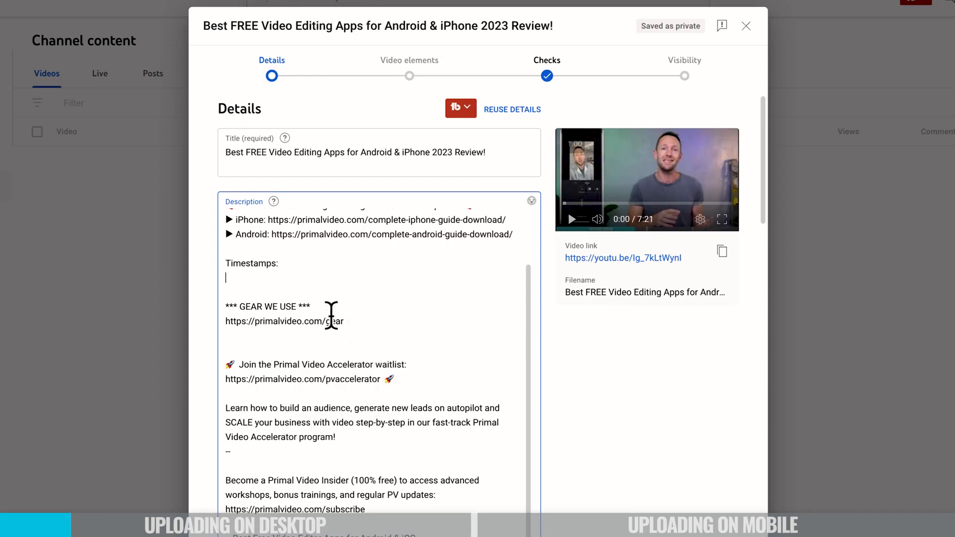
scroll(414, 454, down, 12)
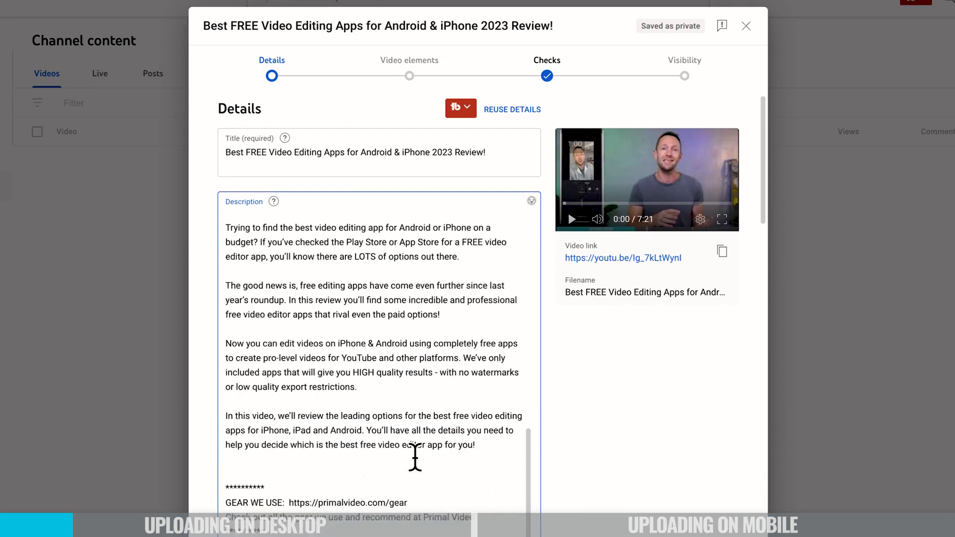
scroll(415, 457, down, 10)
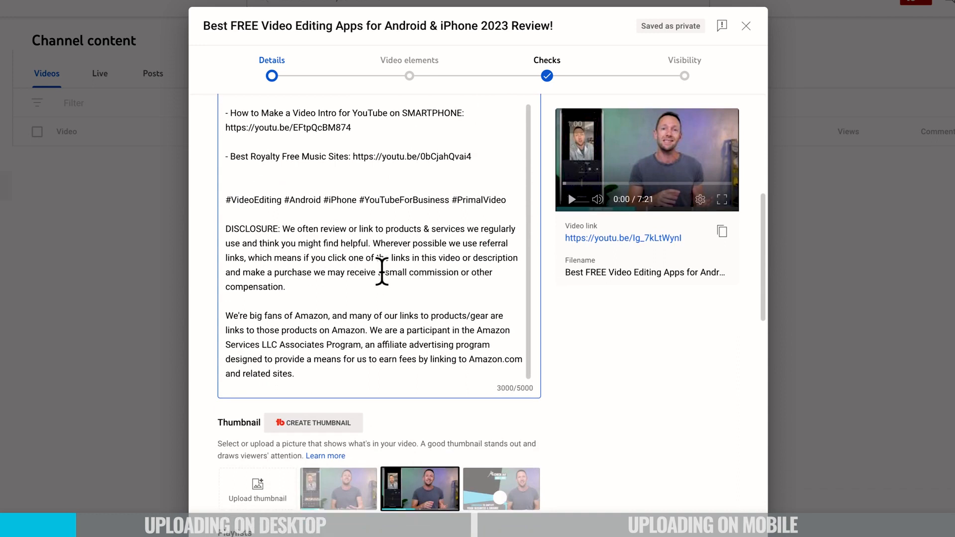
scroll(381, 271, up, 15)
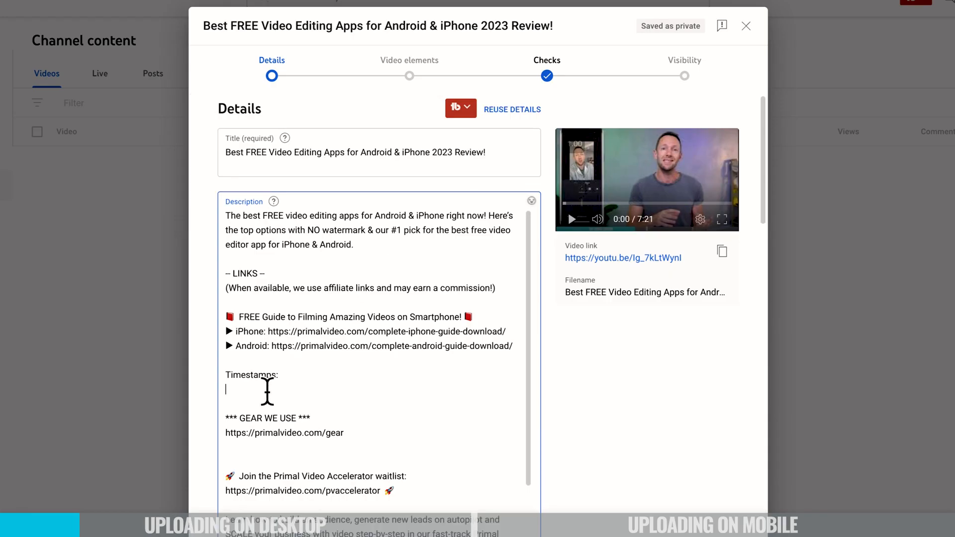
- Enter 0 below the description's Timestamps heading and delete it again together with one blank line
click(267, 391)
text(0)
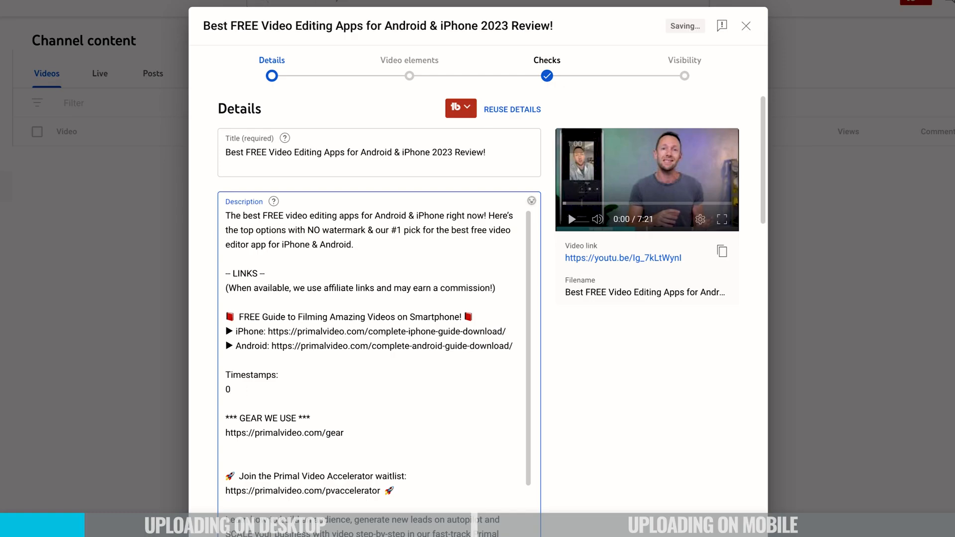
key(BackSpace)
key(BackSpace)
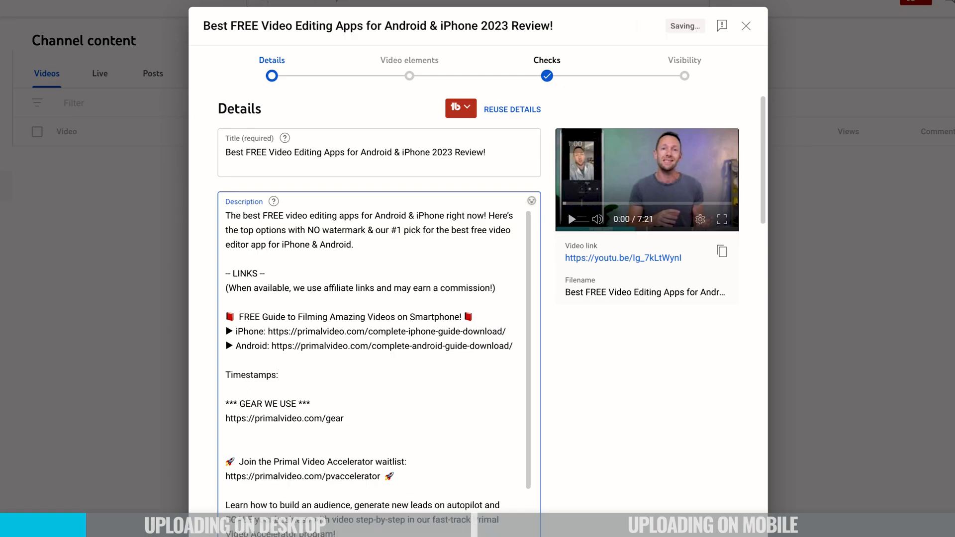
- Select the first auto-generated frame as the video's thumbnail
scroll(601, 469, down, 5)
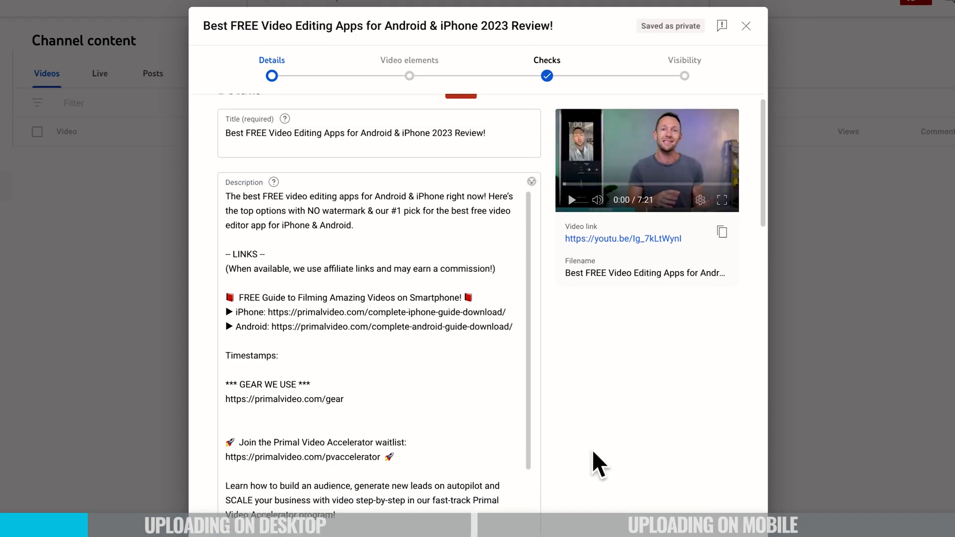
scroll(600, 465, down, 6)
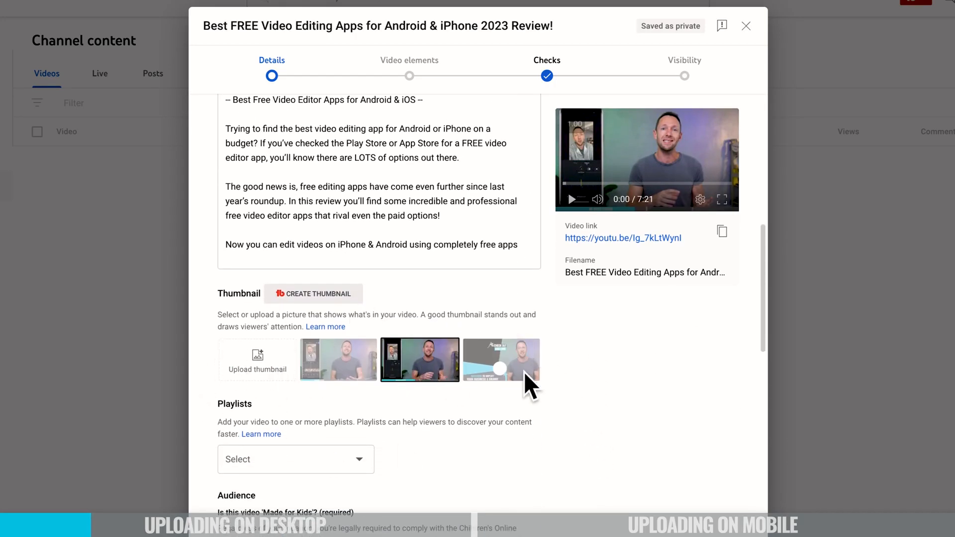
click(522, 379)
click(418, 377)
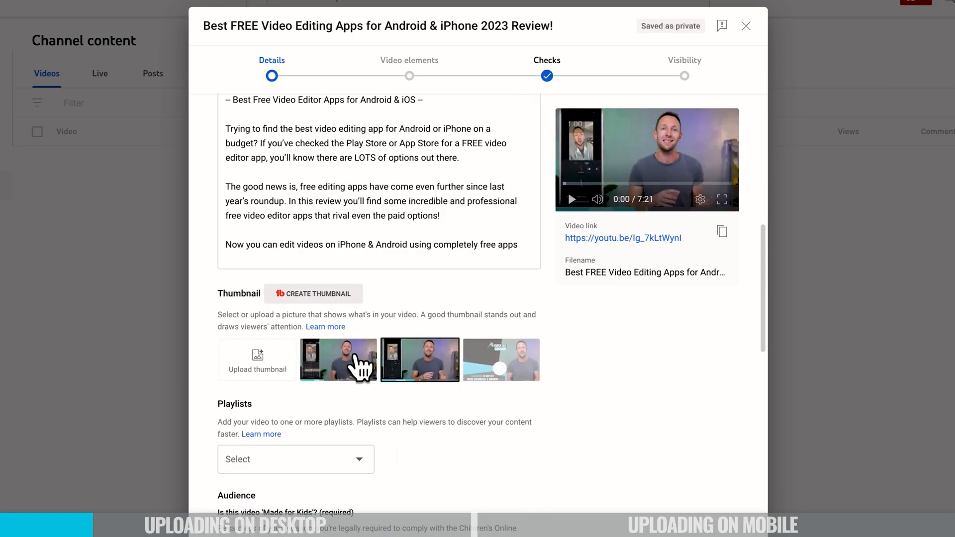
click(356, 355)
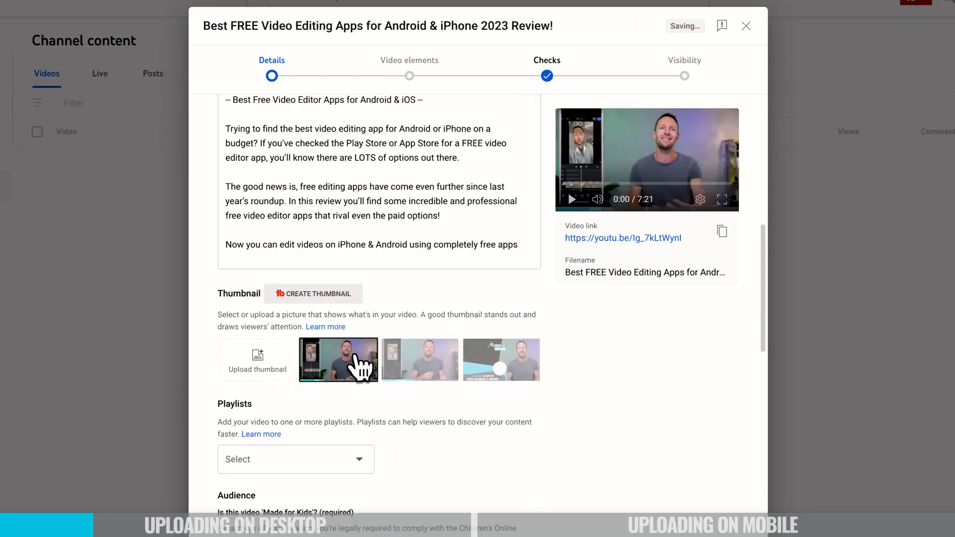
- Upload "YT Thumbnail Best F...023 Review!)_V2.jpg" from the Downloads folder as the video's custom thumbnail
click(259, 368)
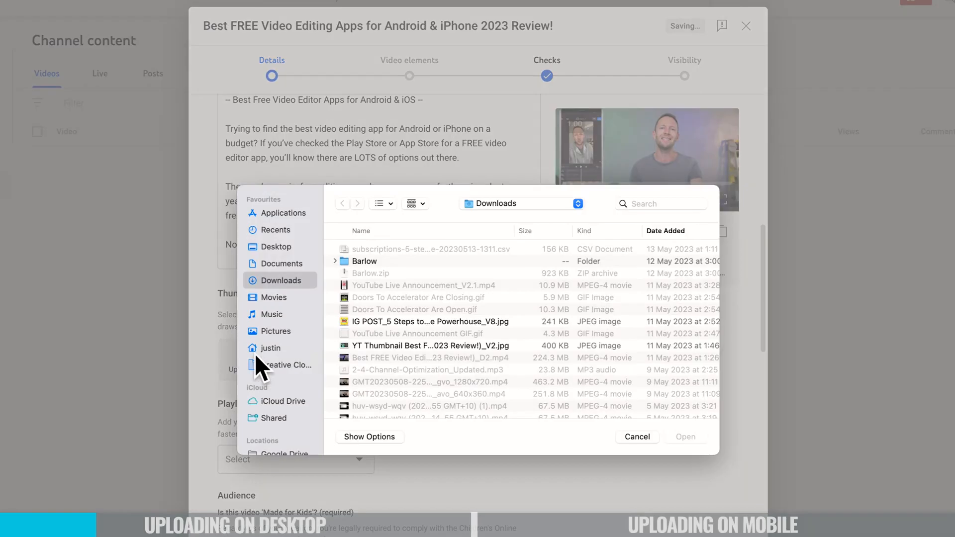
click(395, 346)
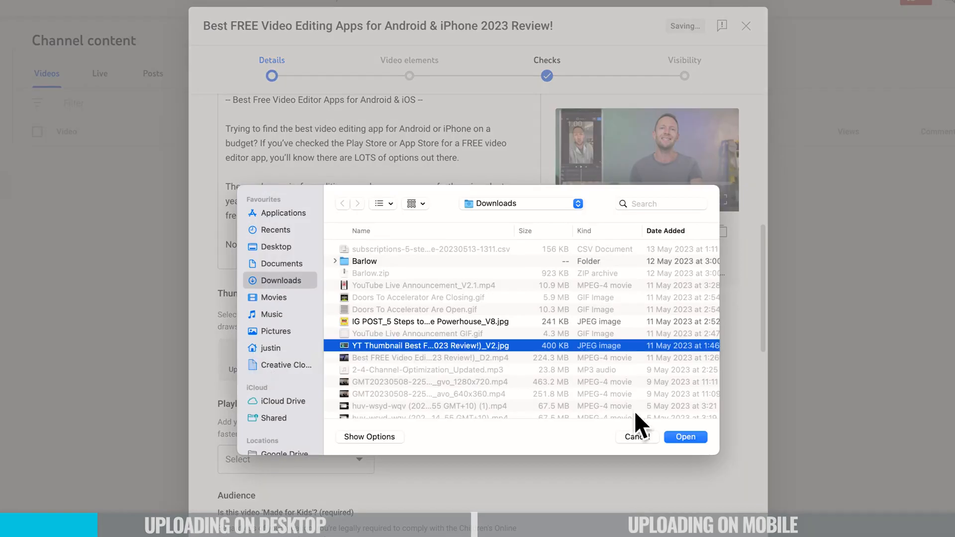
click(680, 437)
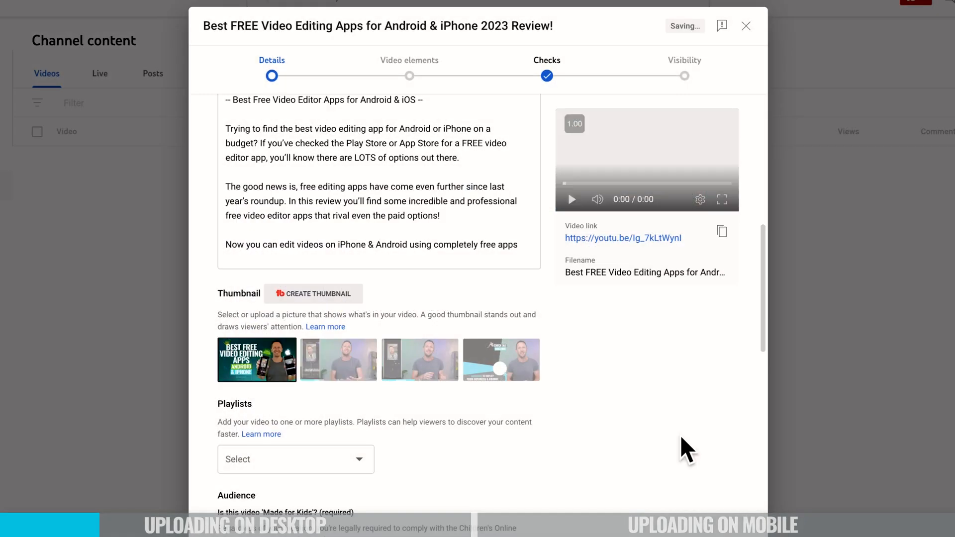
scroll(680, 435, down, 1)
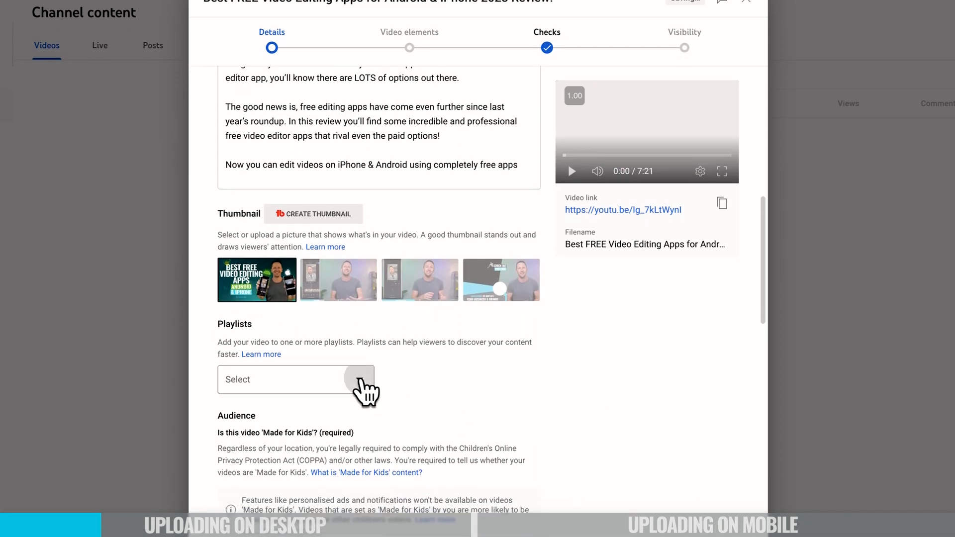
- Check the playlist choices without selecting one and set the audience to No, it's not 'Made for Kids'
click(367, 416)
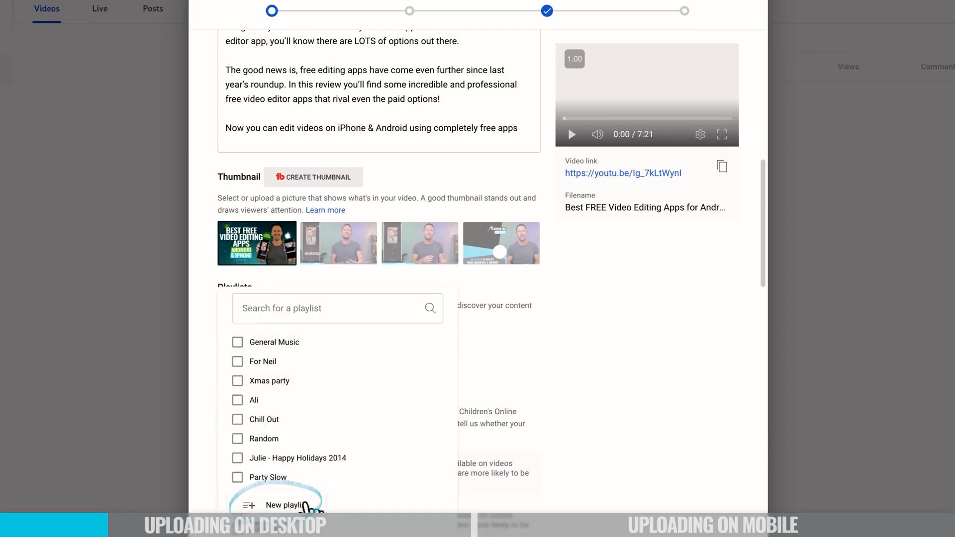
click(641, 439)
scroll(641, 439, down, 1)
scroll(641, 439, down, 4)
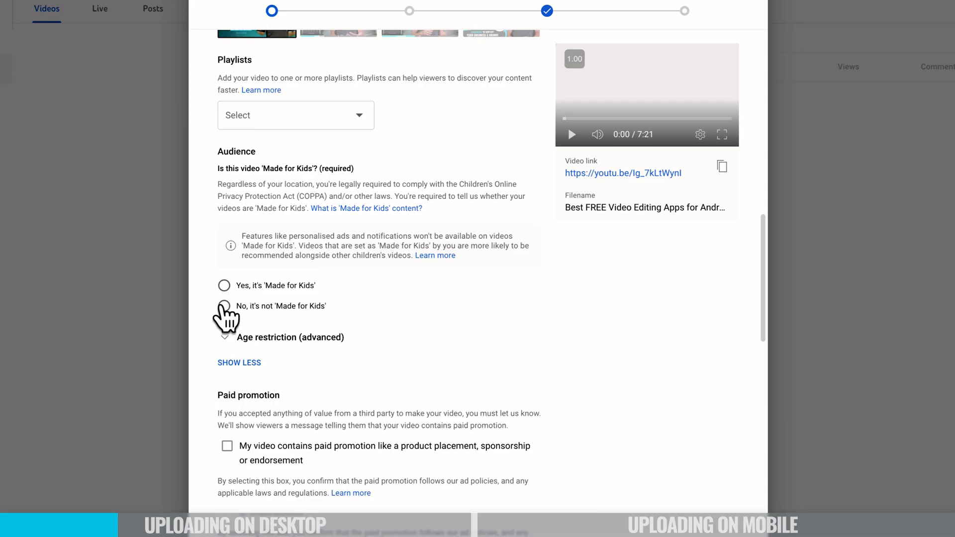
click(224, 306)
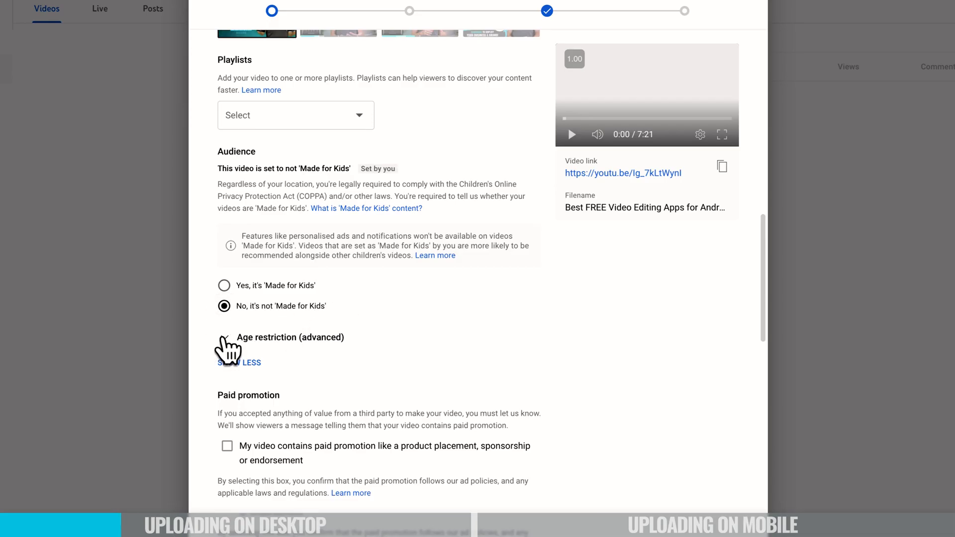
- Expand the advanced age restriction options and review the paid promotion, automatic chapters and featured places settings
click(223, 339)
scroll(422, 354, down, 1)
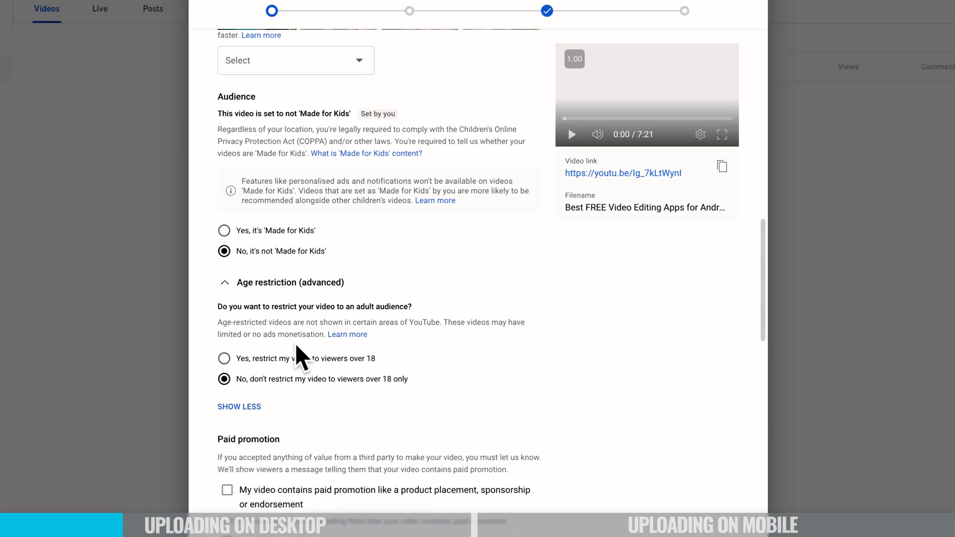
scroll(449, 385, down, 1)
scroll(449, 385, down, 7)
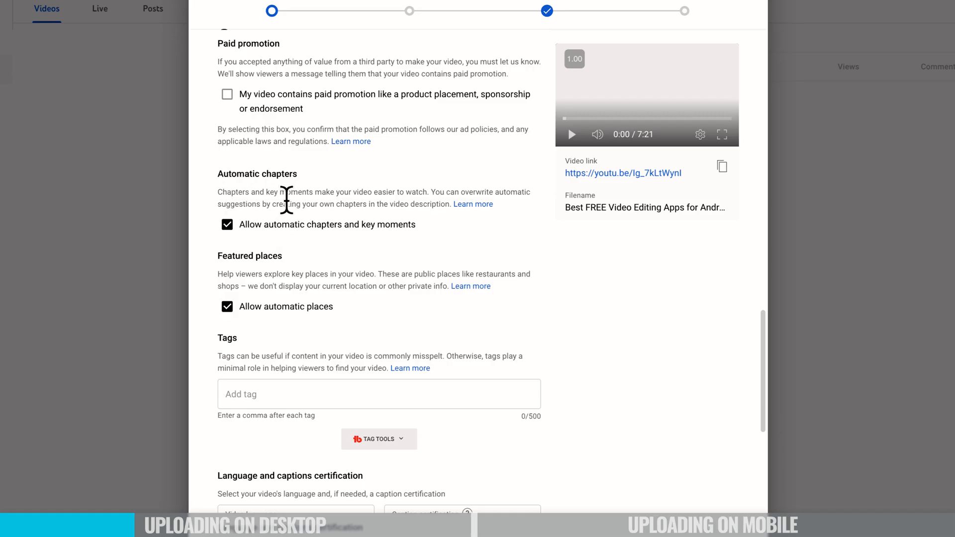
drag(219, 173, 493, 203)
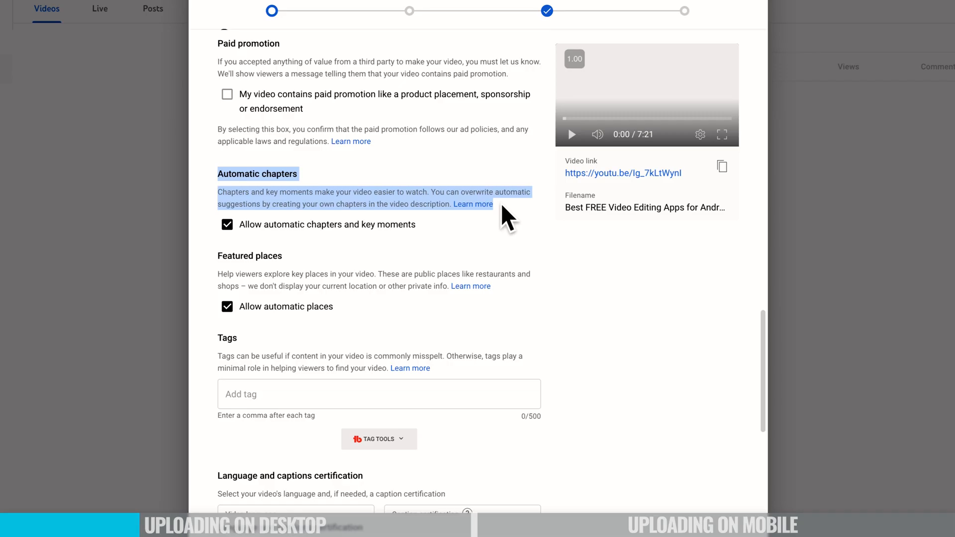
drag(217, 253, 497, 285)
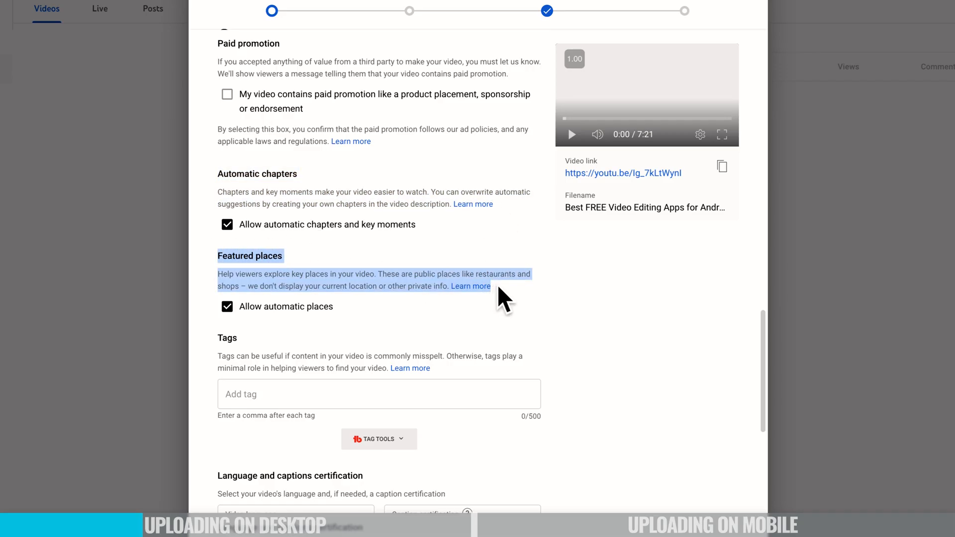
click(497, 285)
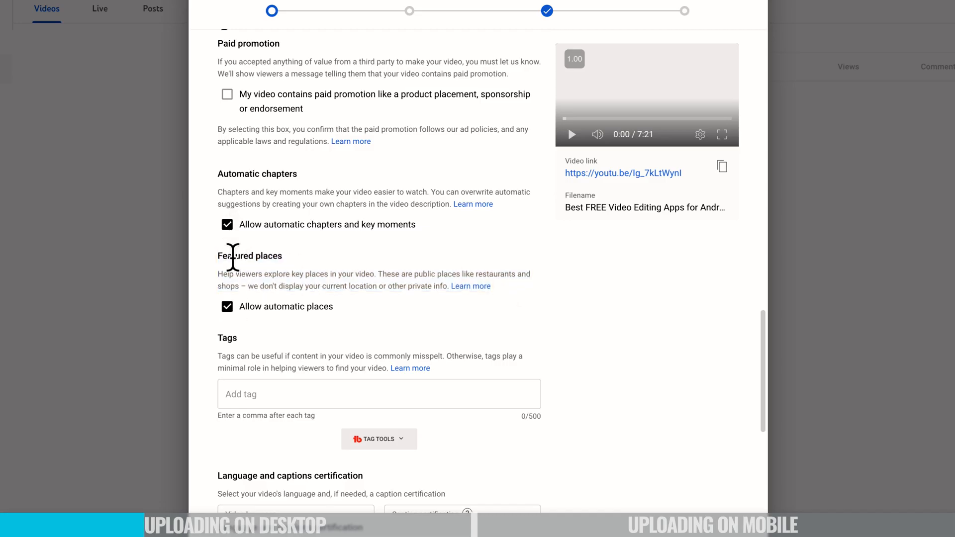
scroll(340, 240, down, 3)
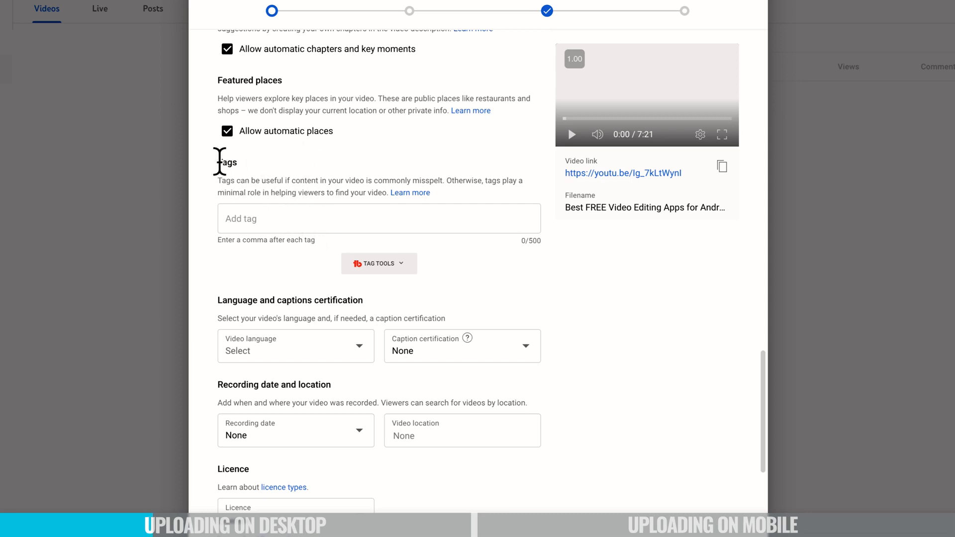
- Read the guidance under the Tags heading on when tags are useful for a video
drag(219, 162, 284, 164)
click(231, 164)
drag(218, 179, 521, 192)
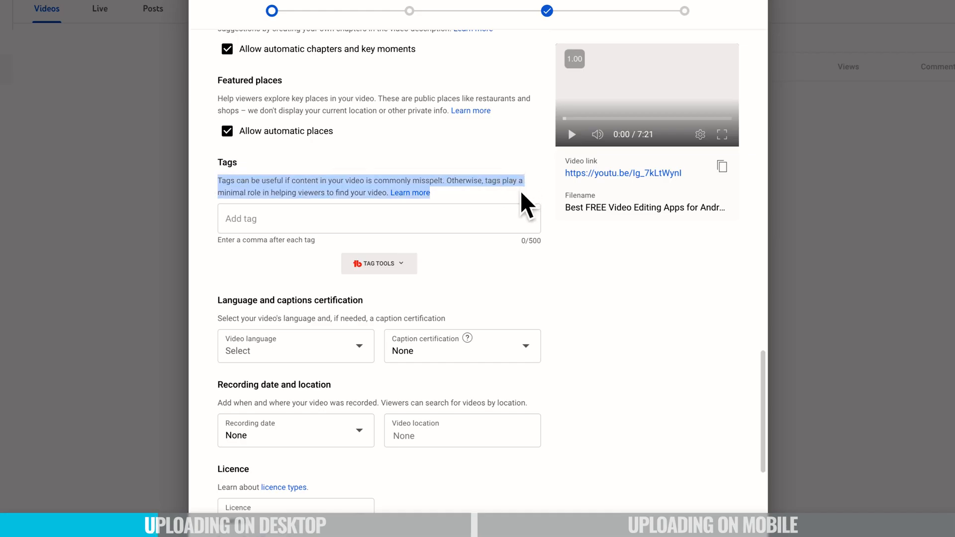
click(520, 190)
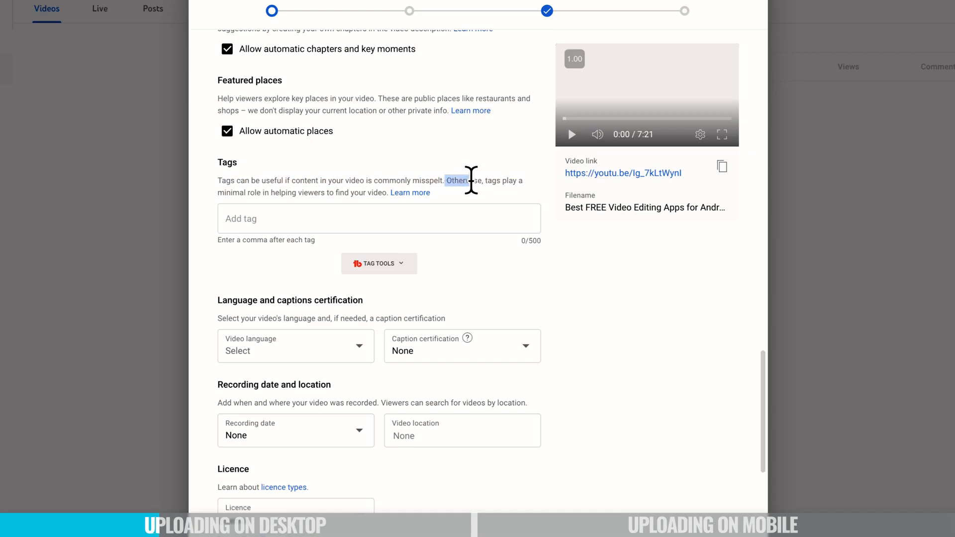
drag(469, 180, 480, 191)
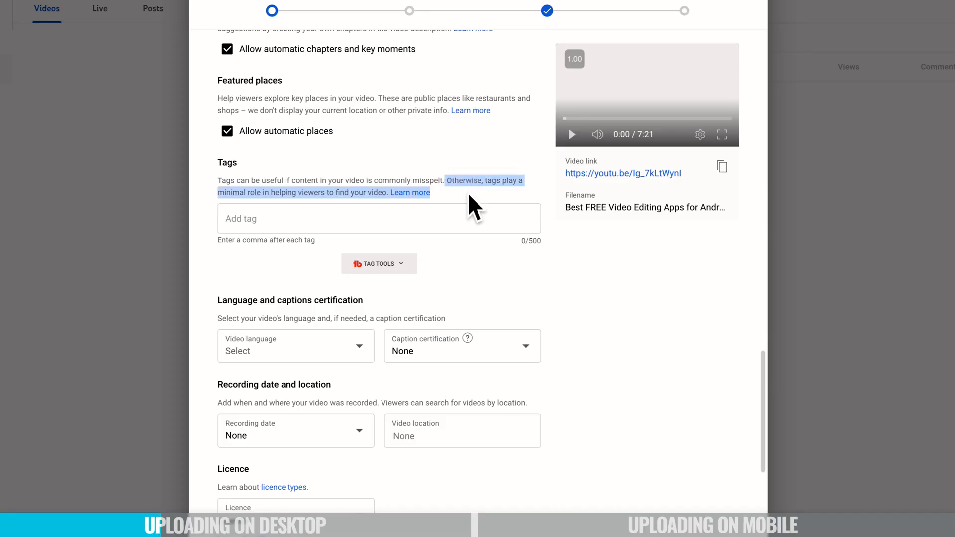
click(468, 195)
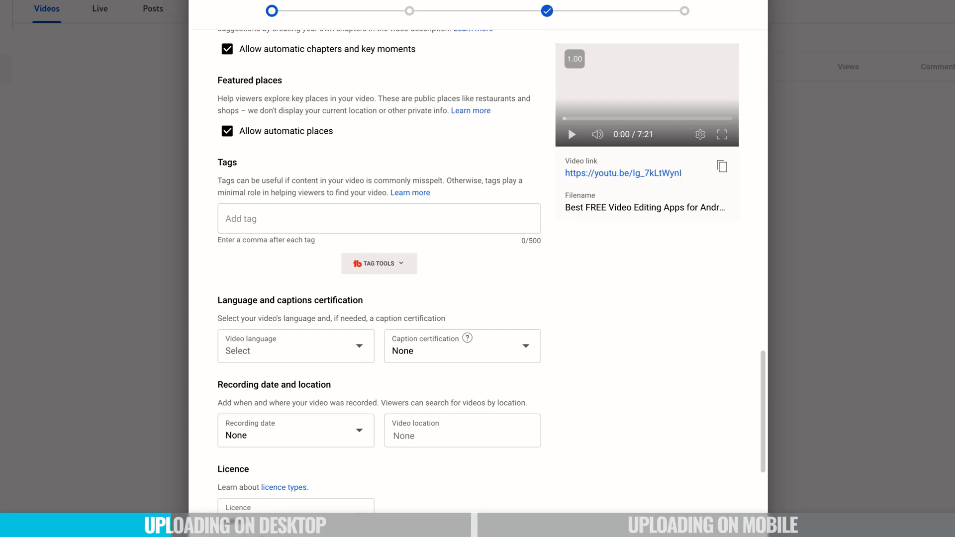
- Paste the prepared list of keyword tags, including #PrimalVideoTV, best free video editing app and primal video, into the video's tags
click(275, 214)
key(ctrl+v)
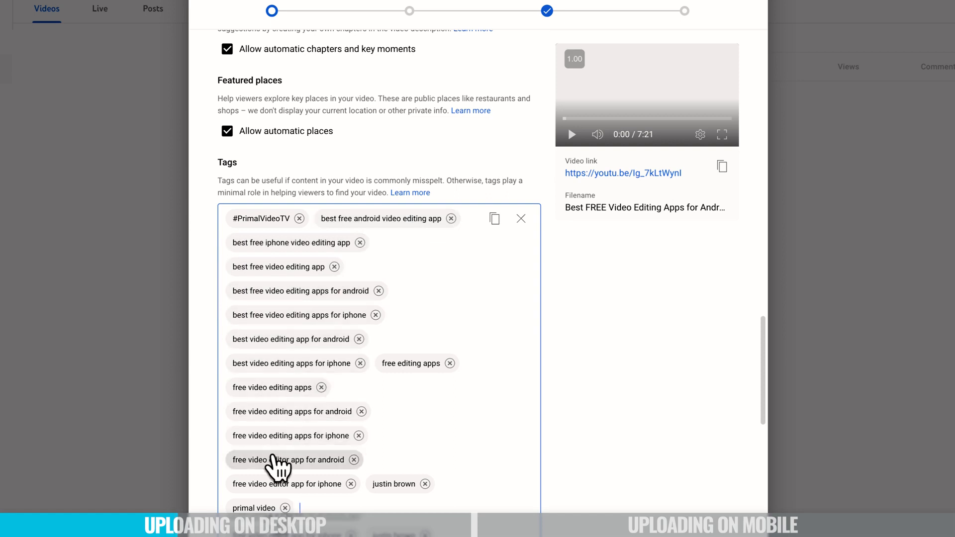
scroll(284, 445, down, 1)
scroll(281, 445, down, 3)
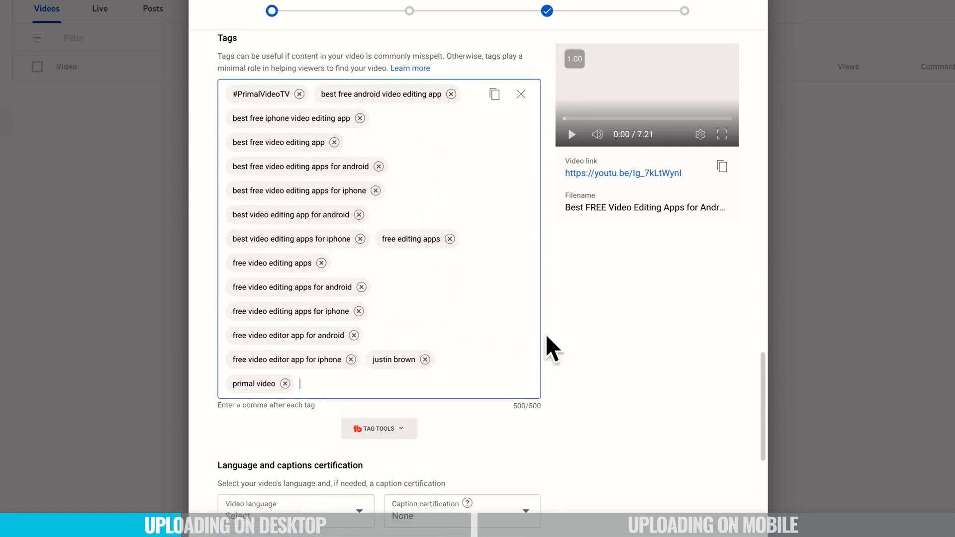
- Set the video language to English
scroll(565, 351, down, 5)
scroll(566, 351, down, 2)
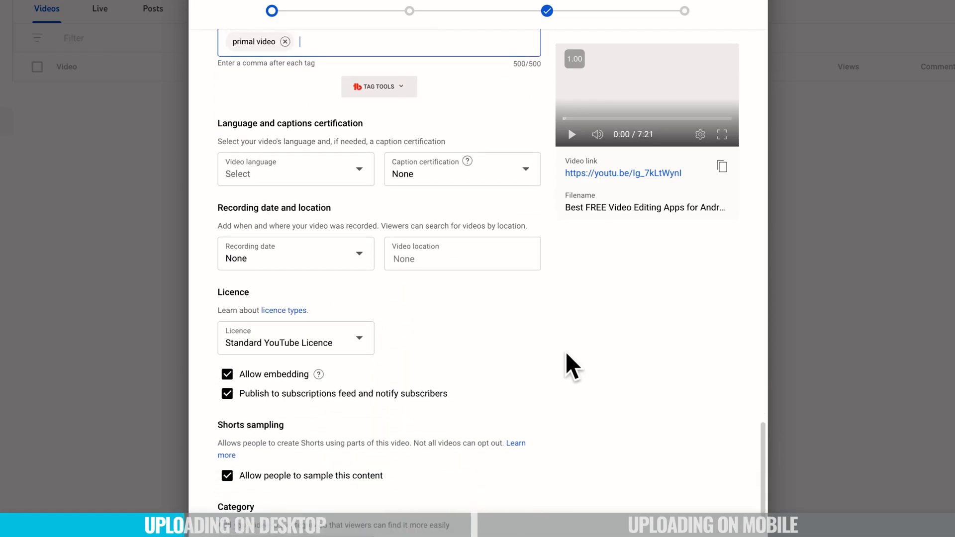
click(336, 175)
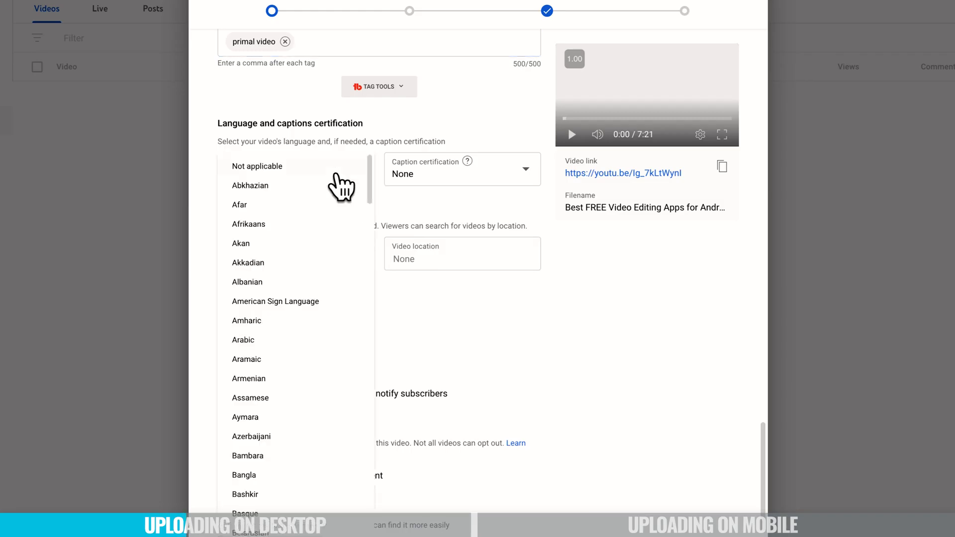
scroll(276, 460, down, 20)
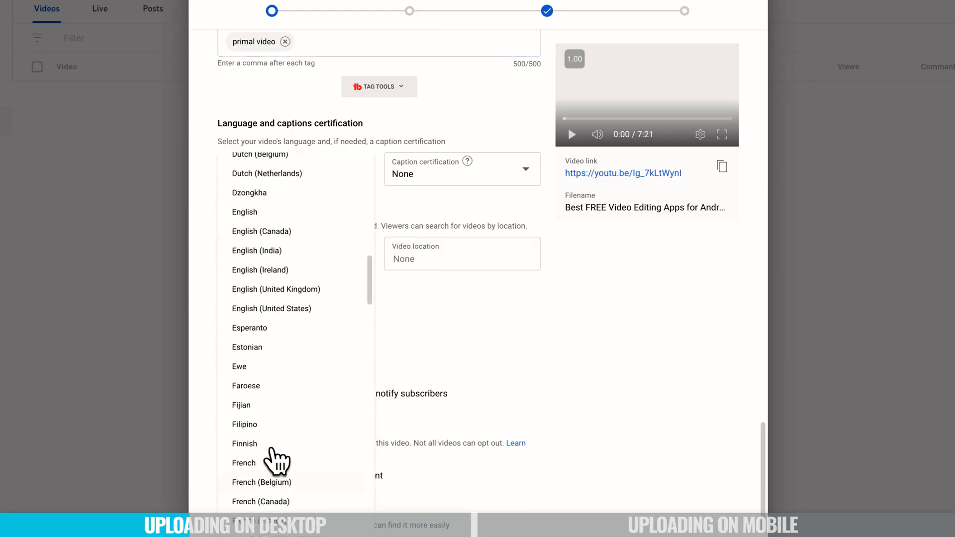
click(254, 213)
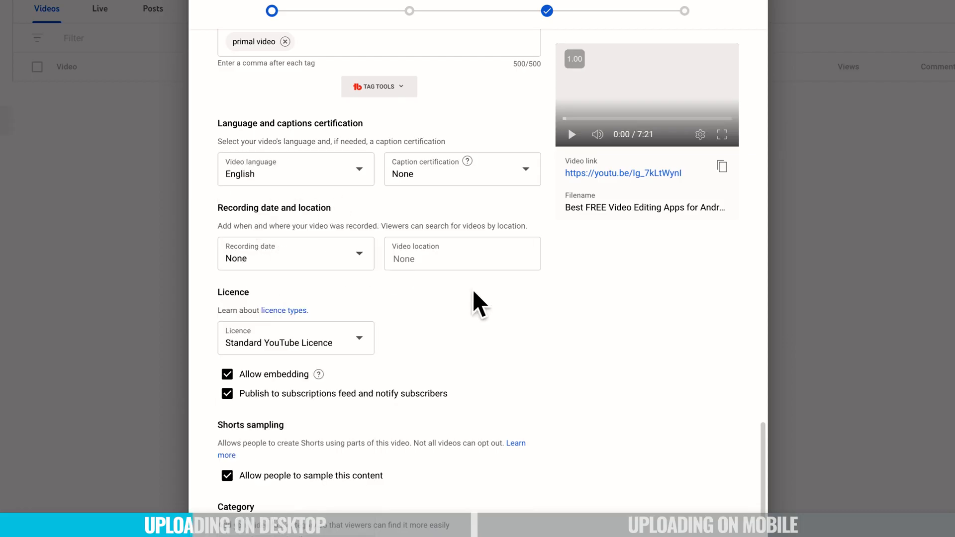
- Set the video location to Brisbane QLD and clear the location again
click(427, 264)
text(bris)
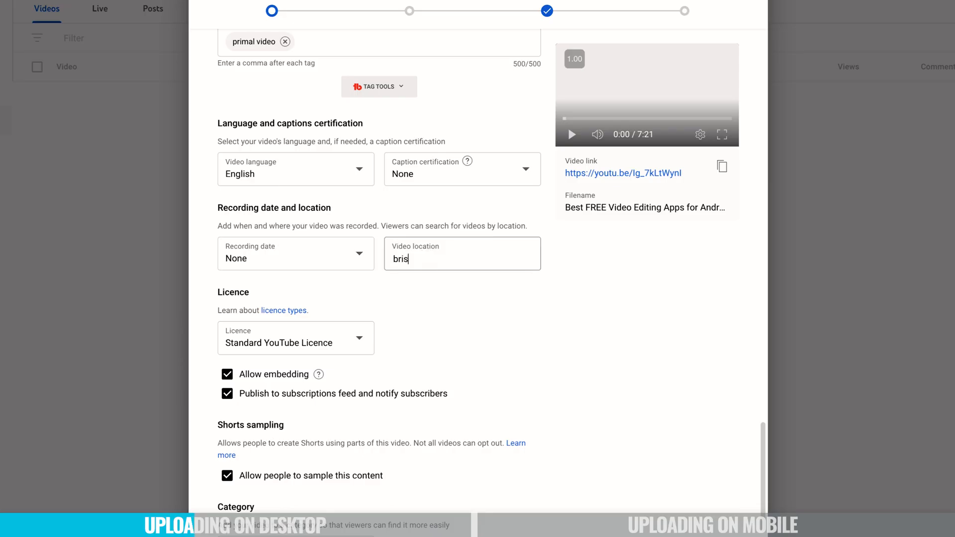
text(bane)
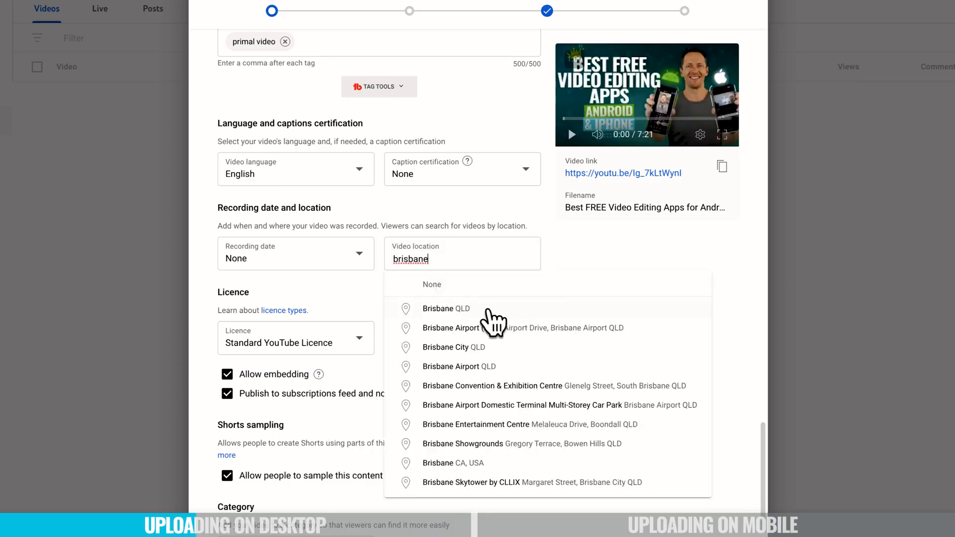
click(489, 309)
drag(447, 255, 392, 259)
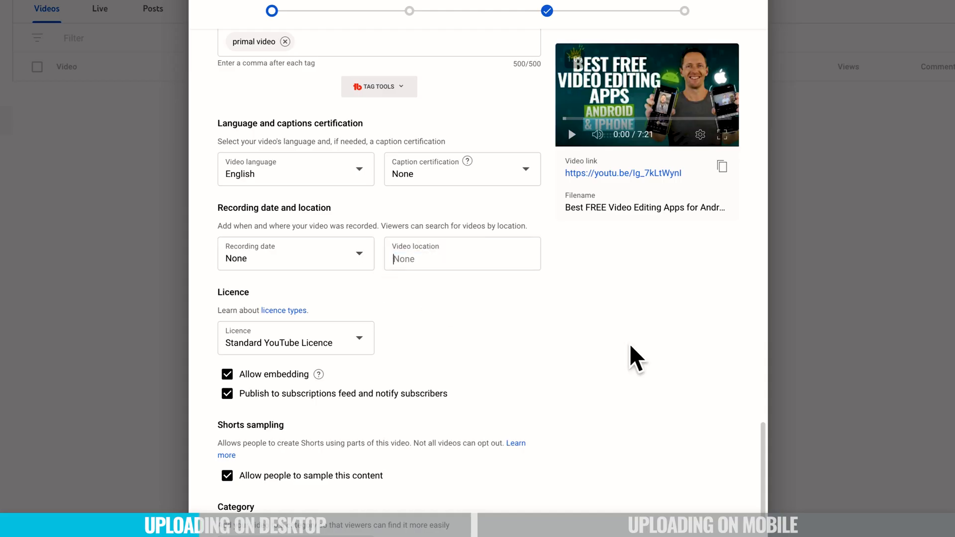
- Review the licence choices keeping Standard YouTube Licence, and set the video category to Film and animation
click(366, 343)
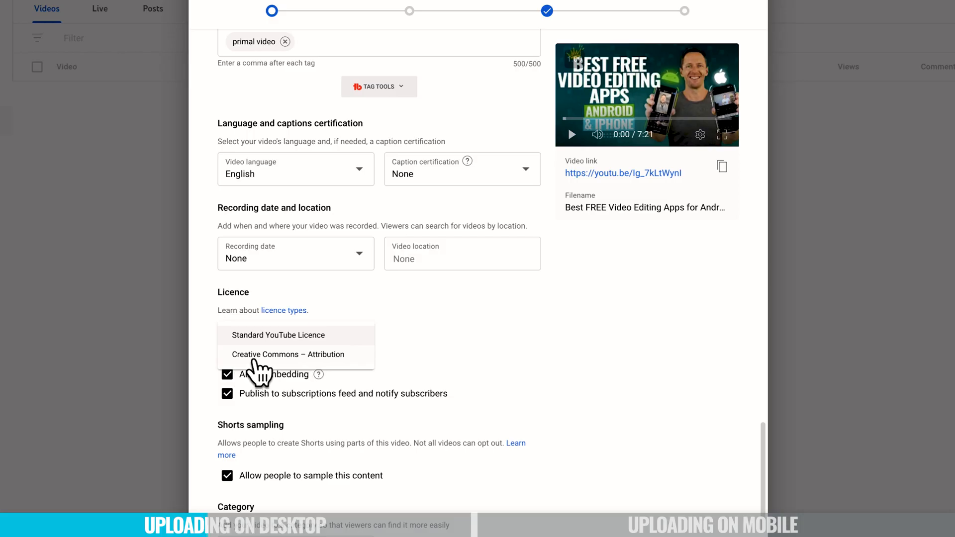
click(354, 335)
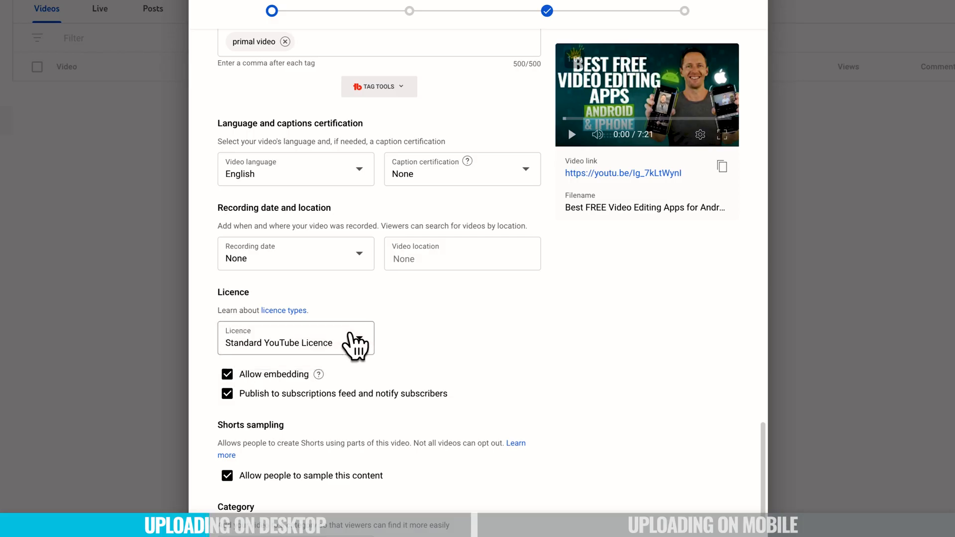
scroll(450, 339, down, 2)
scroll(450, 341, down, 2)
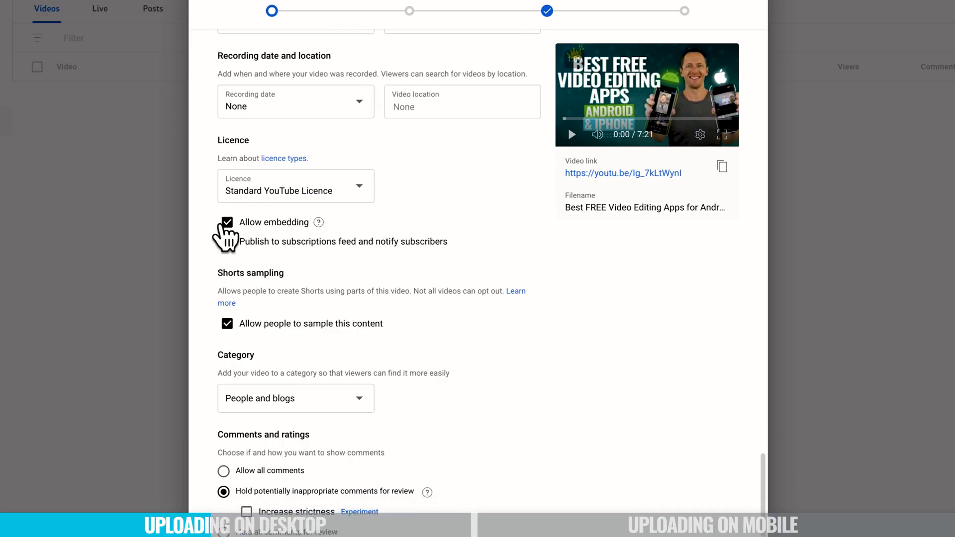
mouse_move(318, 223)
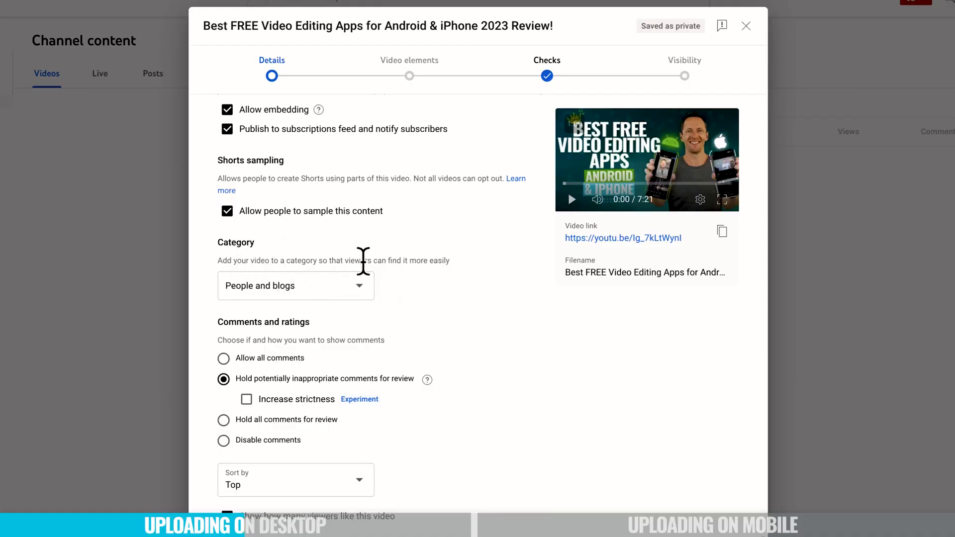
click(357, 287)
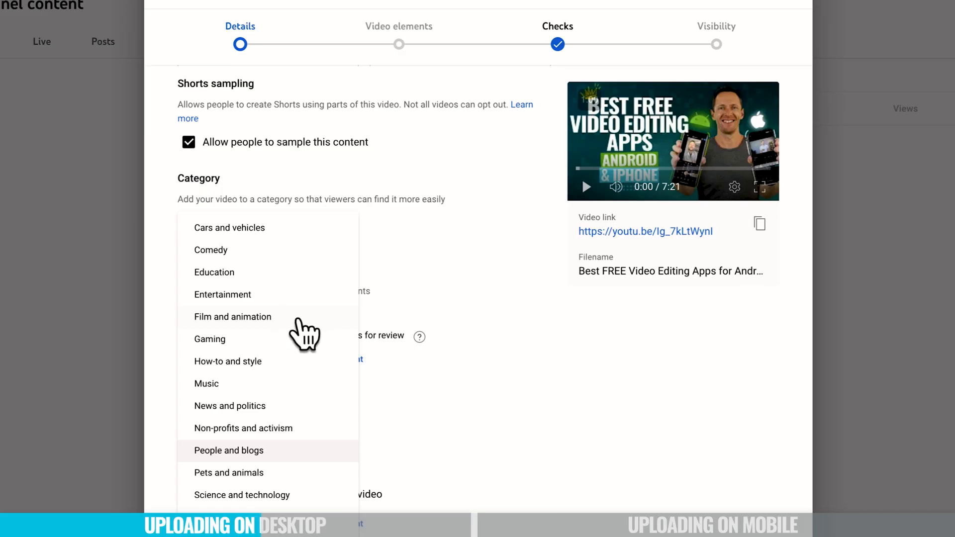
click(293, 318)
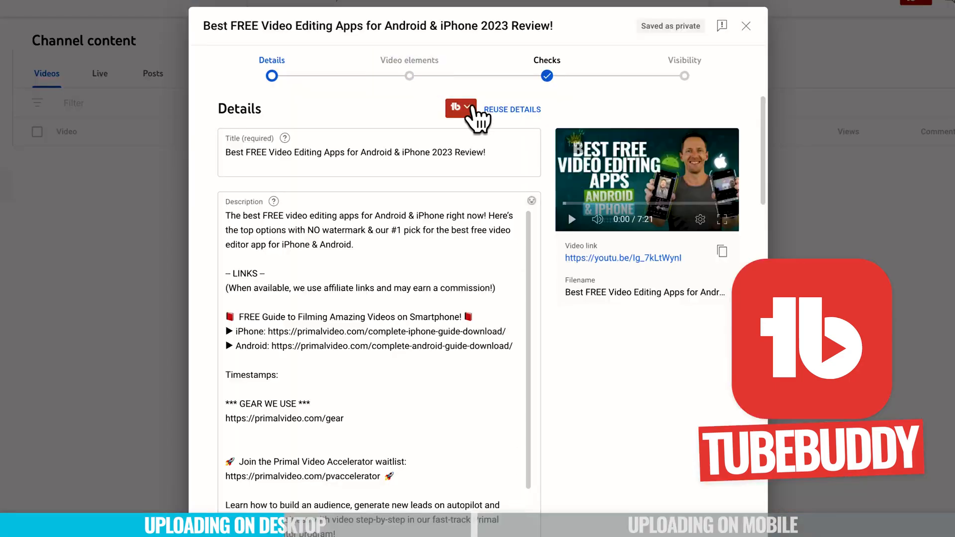
- Examine the TubeBuddy thumbnail option in the video details and expand its Tag Tools to view the recommended tags
scroll(526, 251, down, 5)
scroll(525, 251, down, 10)
scroll(611, 505, down, 6)
scroll(613, 507, down, 1)
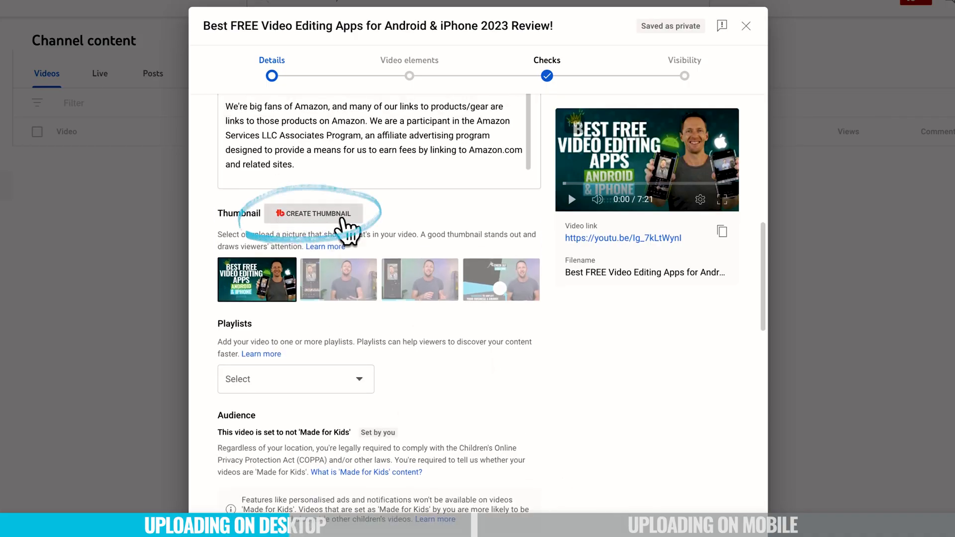
scroll(541, 448, down, 11)
scroll(543, 448, down, 10)
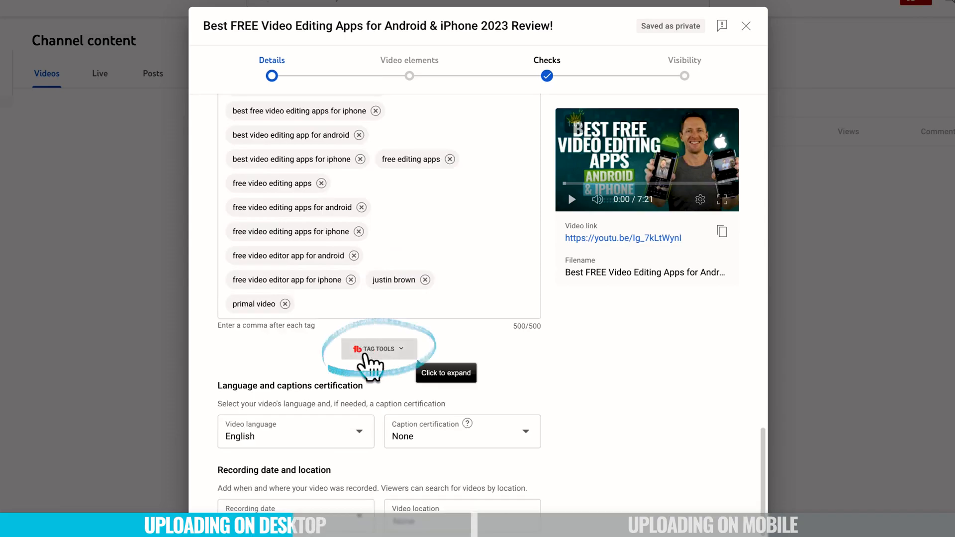
click(401, 354)
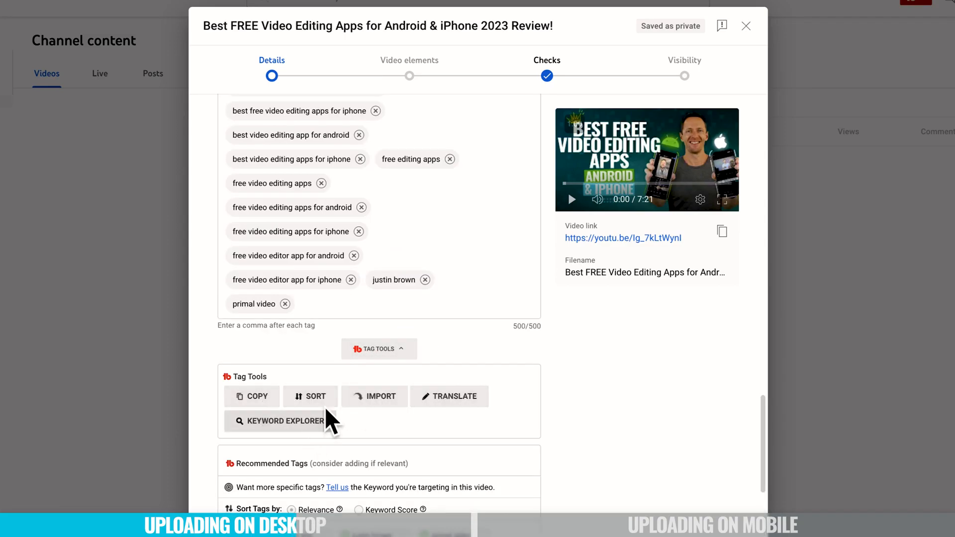
scroll(586, 517, down, 3)
scroll(587, 530, down, 3)
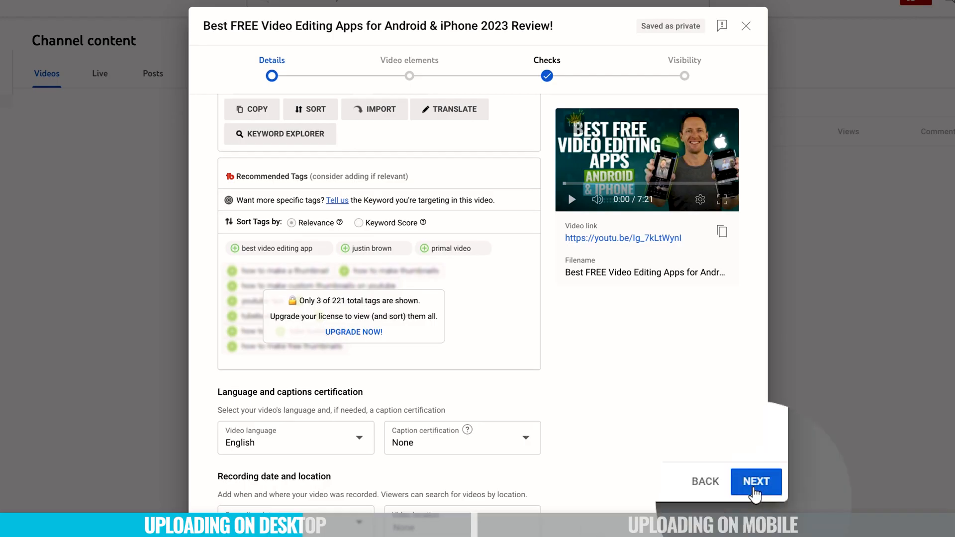
- Proceed to the Video elements stage, open the end screen editor and leave it by discarding the changes
click(755, 483)
click(271, 75)
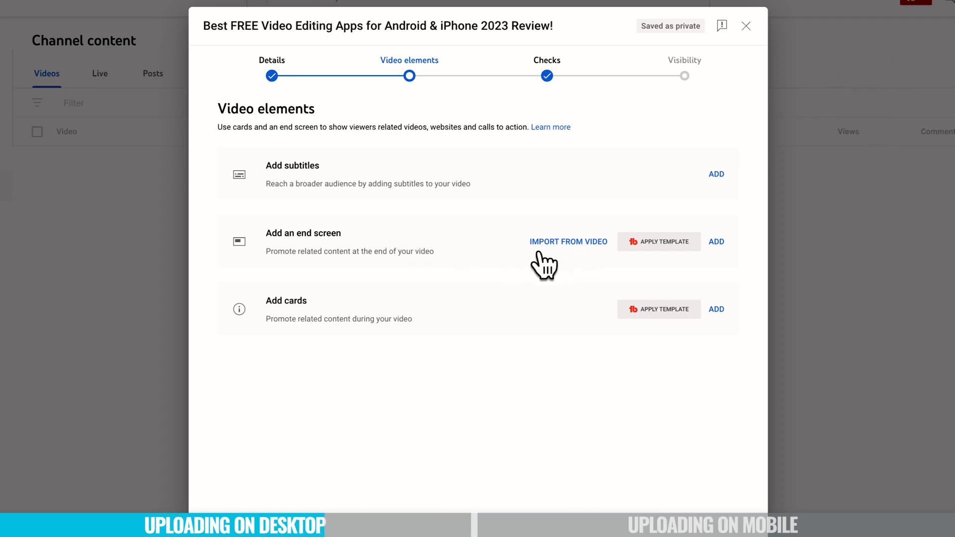
click(572, 244)
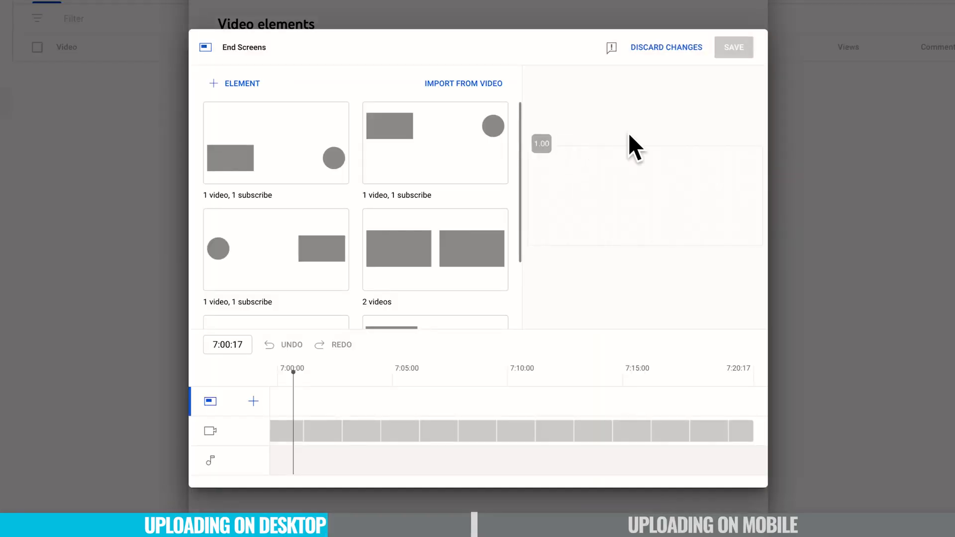
click(677, 47)
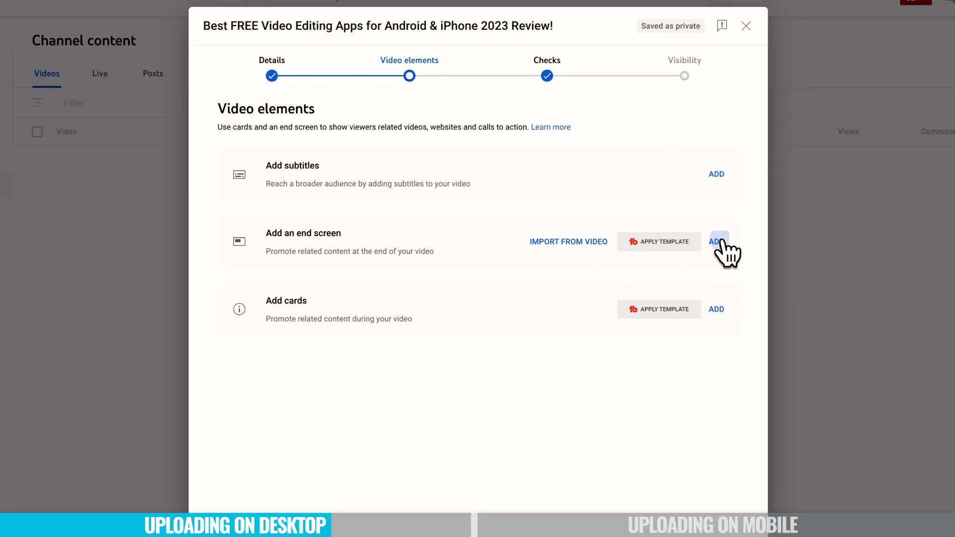
- Open the end screen editor, preview the video's closing seconds, and apply the "1 video, 1 playlist, 1 subscribe" layout
click(720, 241)
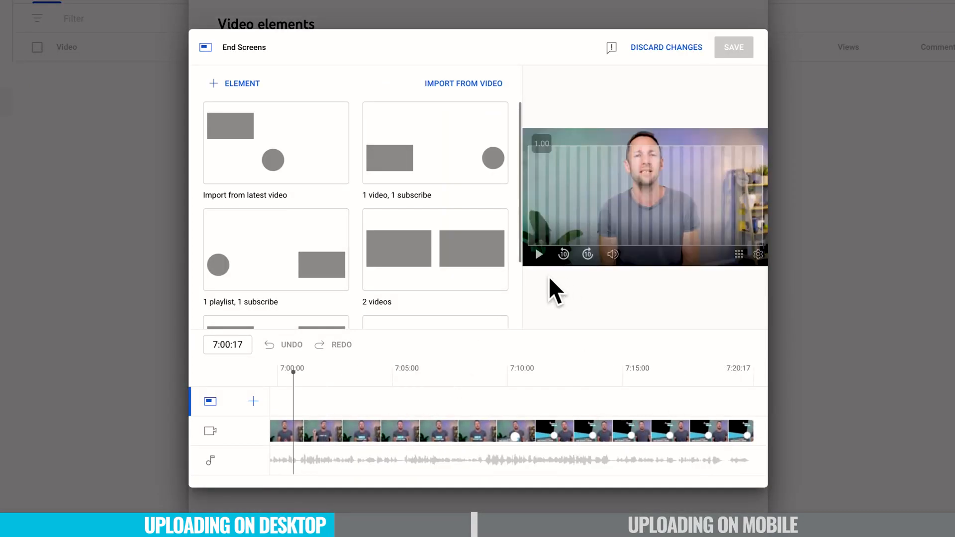
click(538, 255)
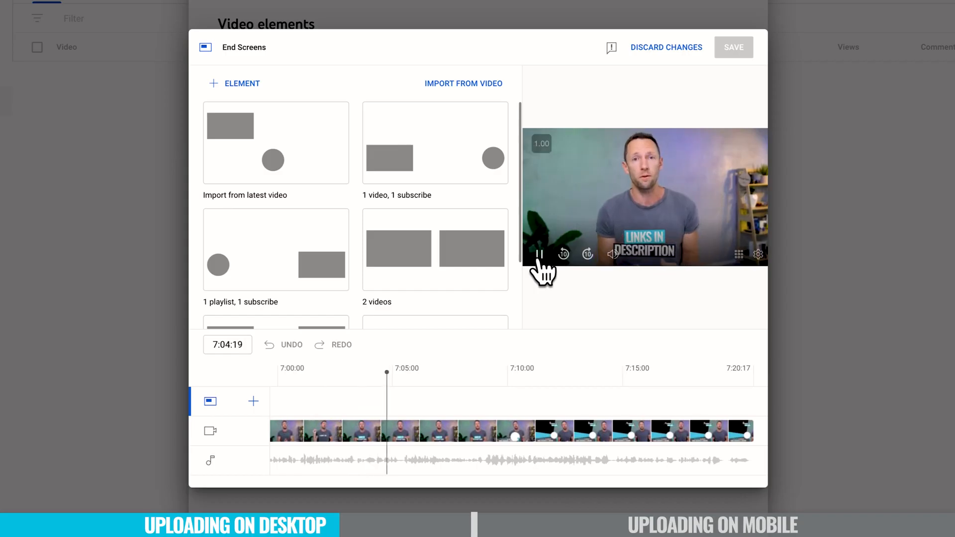
click(539, 256)
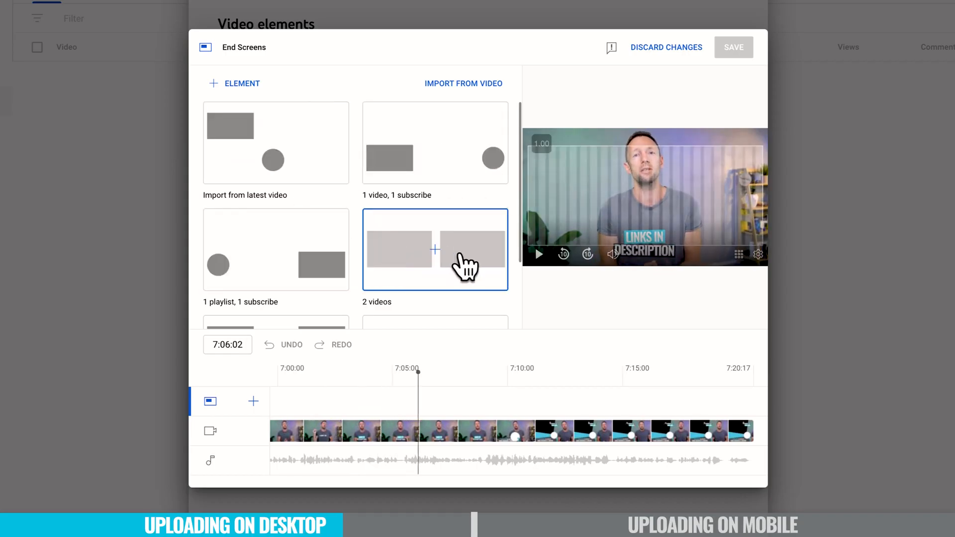
scroll(465, 266, down, 1)
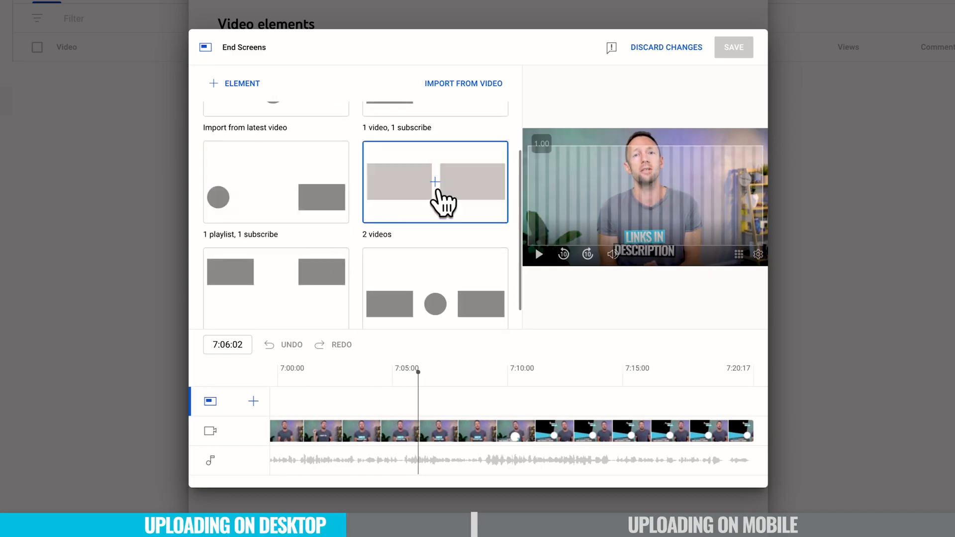
scroll(440, 199, up, 1)
scroll(440, 199, down, 1)
scroll(441, 201, down, 1)
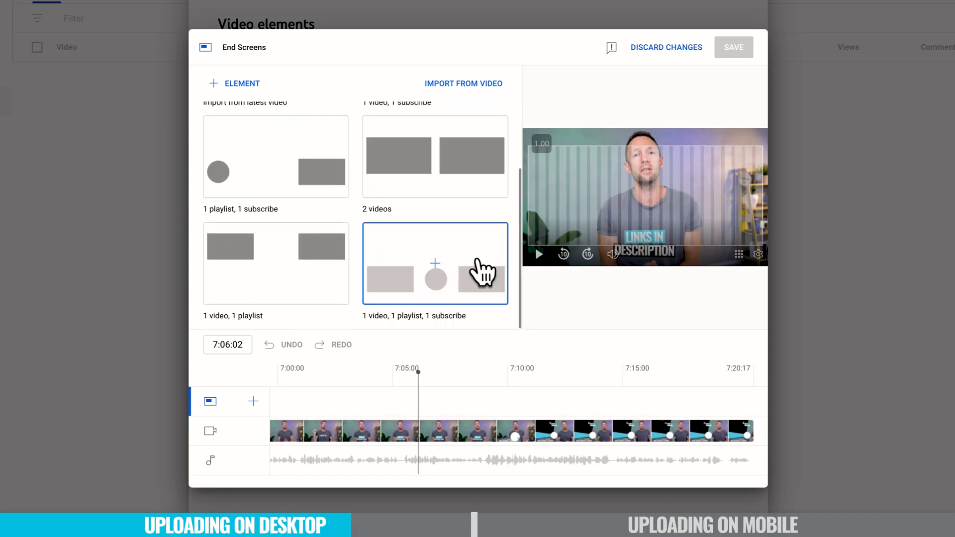
click(398, 277)
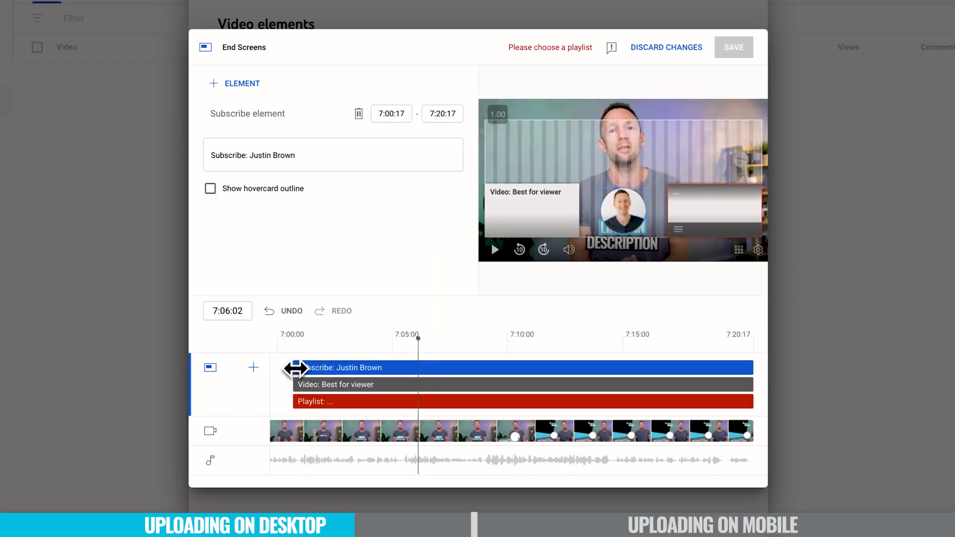
- Set the start time of the subscribe, video and playlist end screen elements to 7:11:04
drag(295, 368, 537, 400)
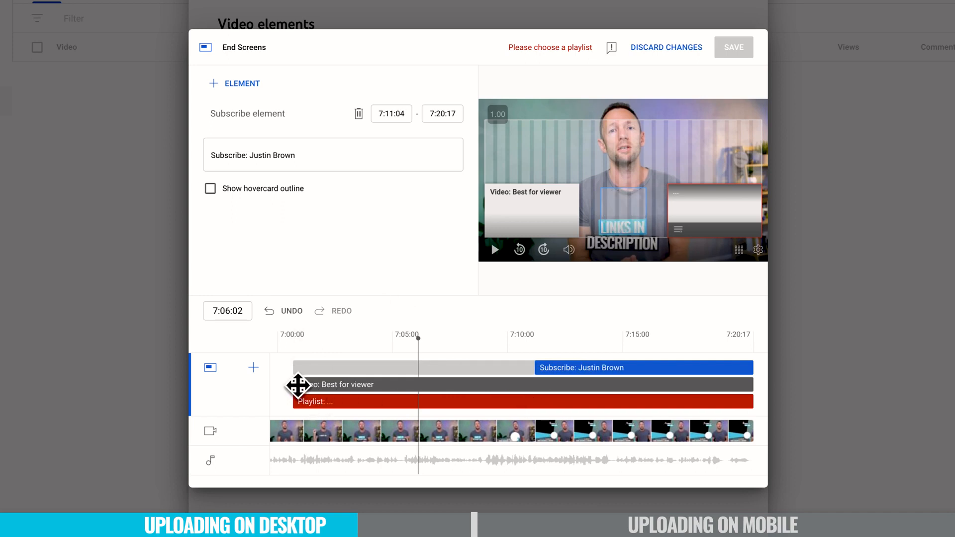
drag(292, 384, 521, 383)
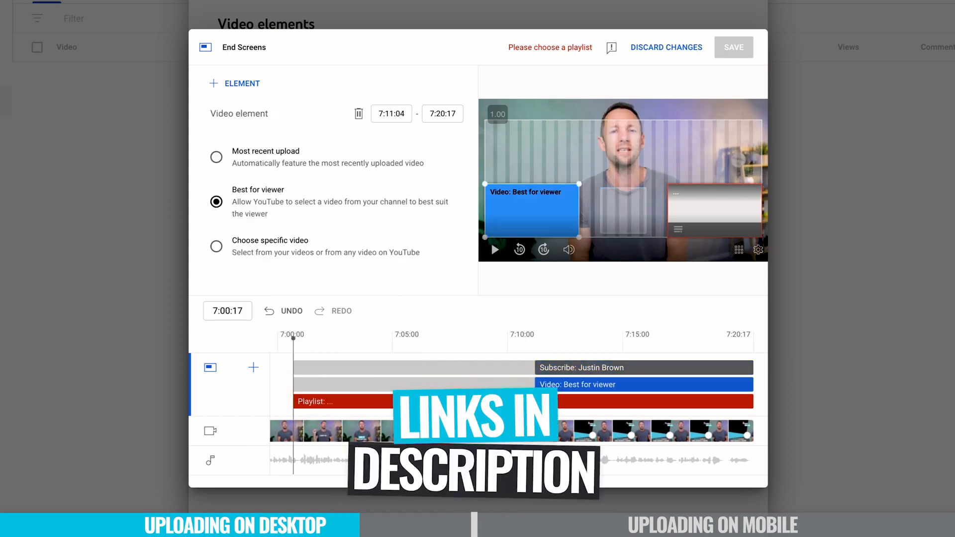
drag(295, 401, 532, 414)
- Stack the video element above the playlist element on the left of the end screen preview, and align the subscribe element with the circular graphic
drag(540, 215, 538, 149)
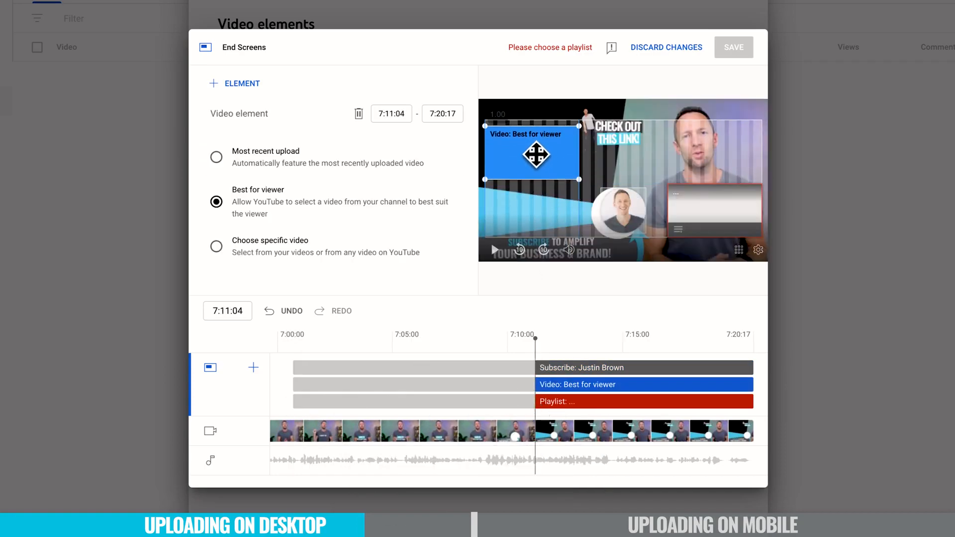
drag(696, 212, 514, 212)
drag(533, 341, 559, 358)
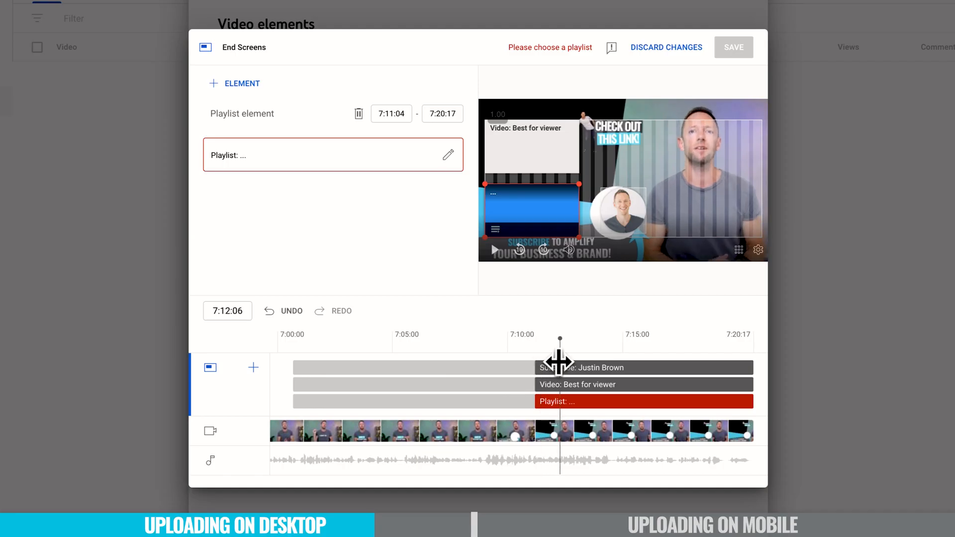
click(620, 213)
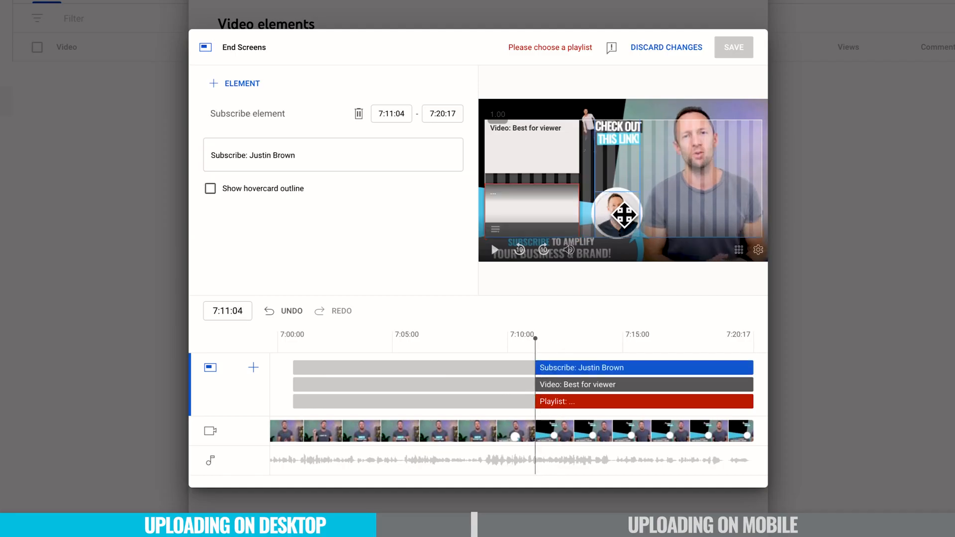
mouse_move(624, 215)
mouse_down()
mouse_move(645, 209)
mouse_move(621, 215)
mouse_up()
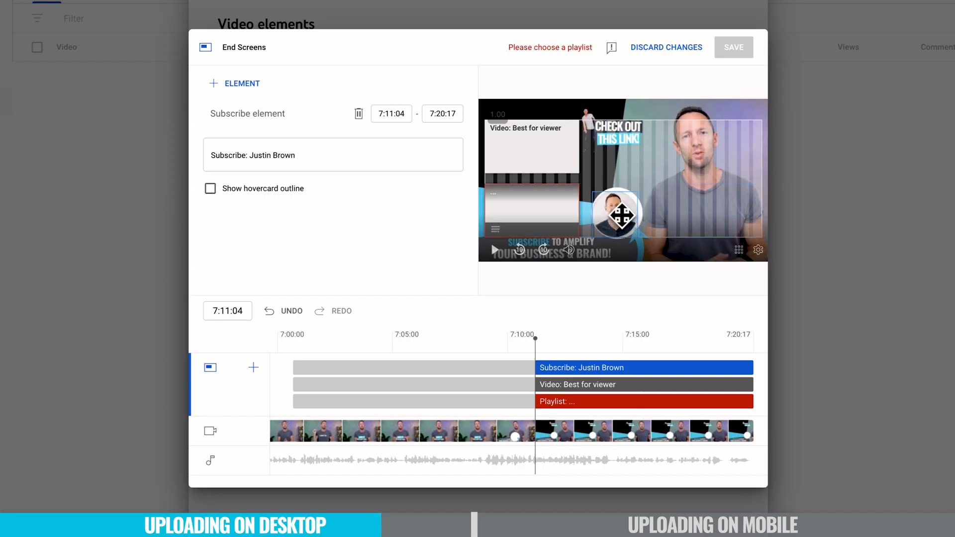
drag(622, 215, 623, 214)
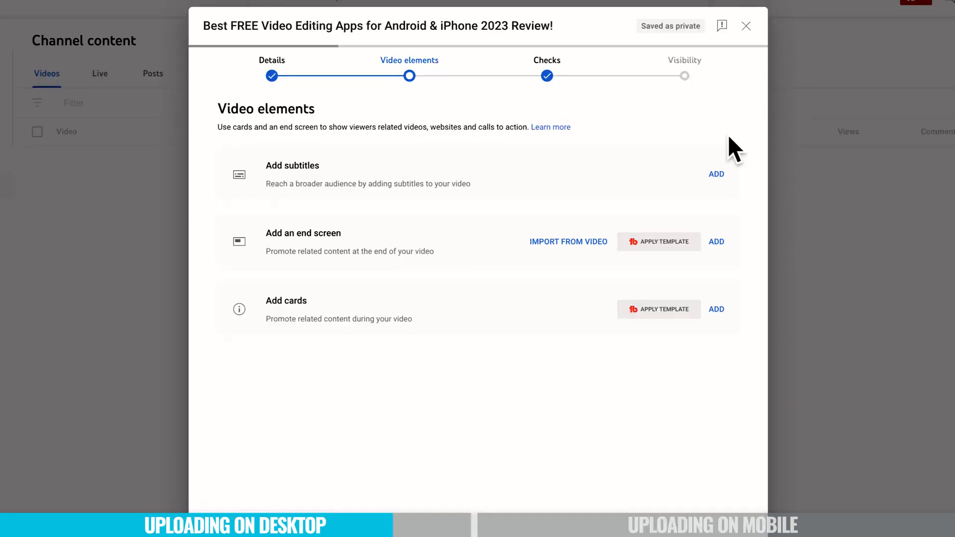
- Proceed through the Checks stage, review the copyright result, and continue to the Visibility stage
click(543, 70)
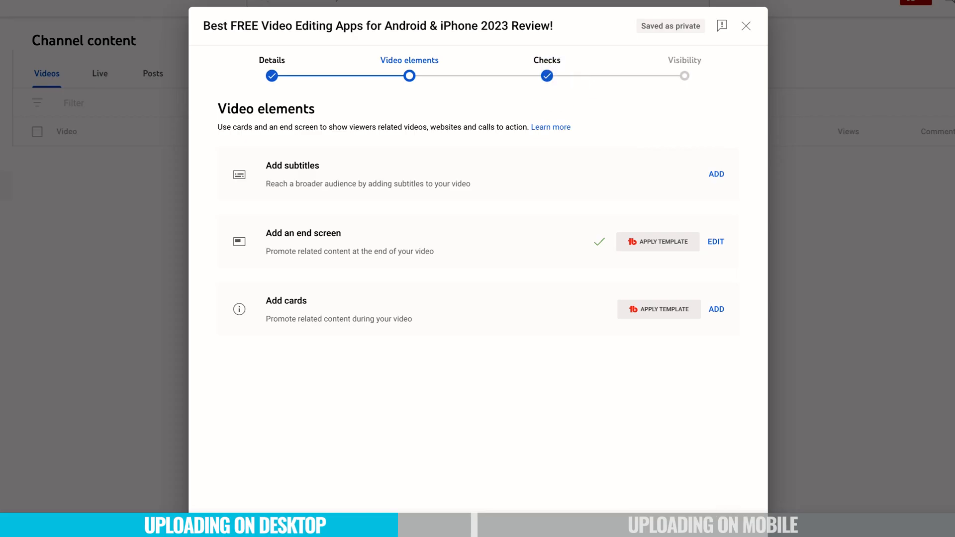
click(734, 535)
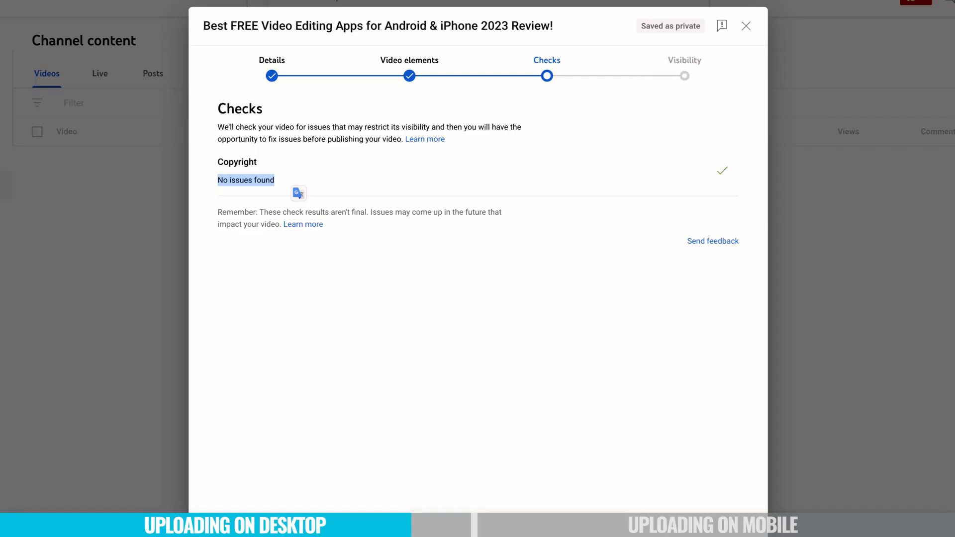
click(750, 479)
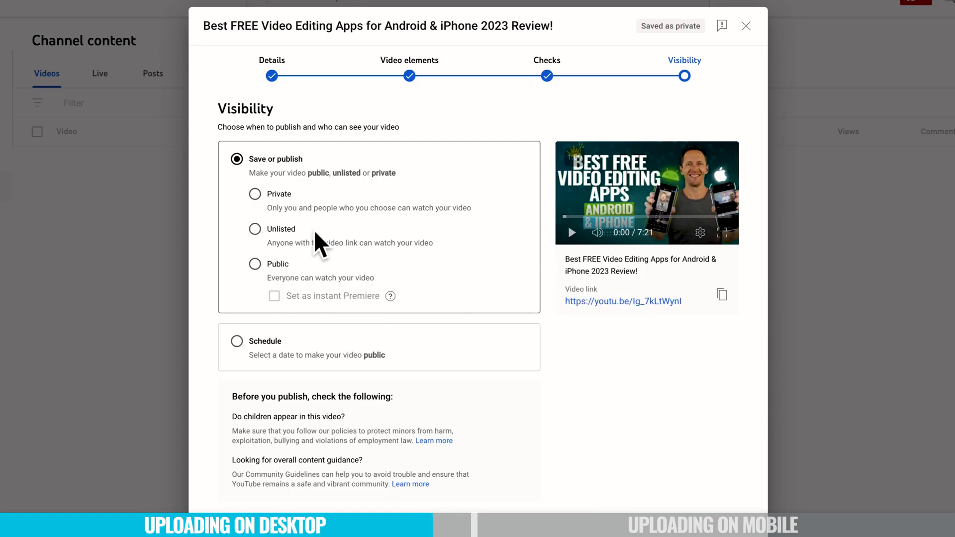
- Review the Public and Schedule publishing options, set the video's visibility to Private, and save the upload
click(255, 193)
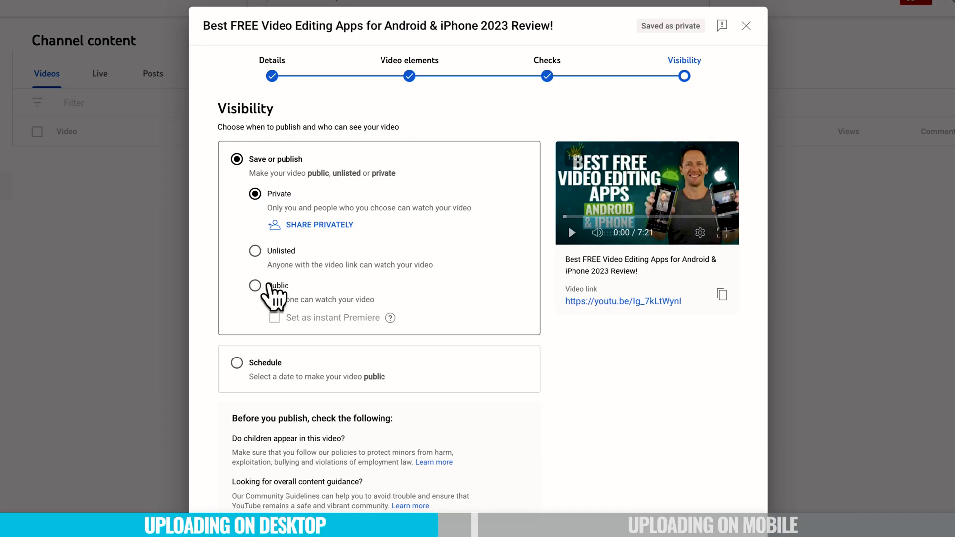
click(264, 287)
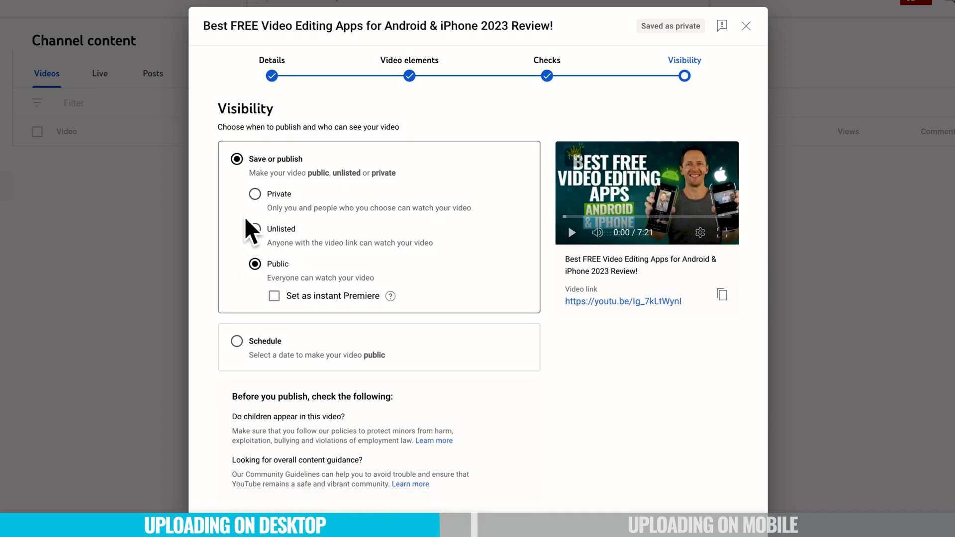
click(254, 193)
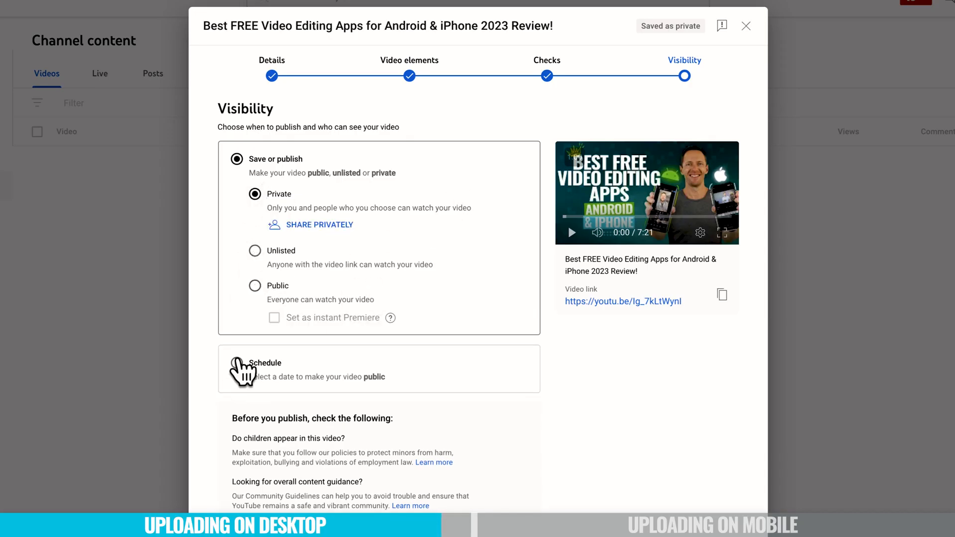
click(237, 363)
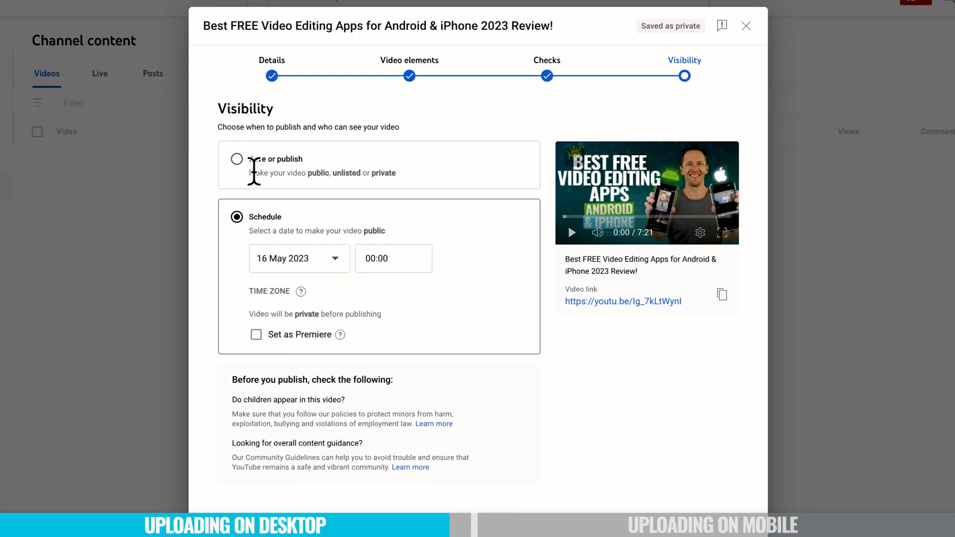
click(236, 159)
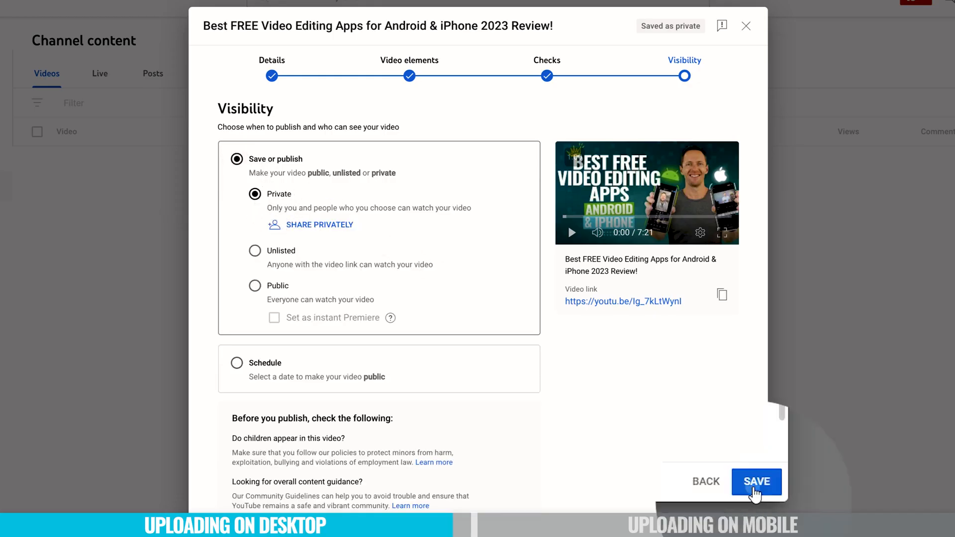
click(754, 492)
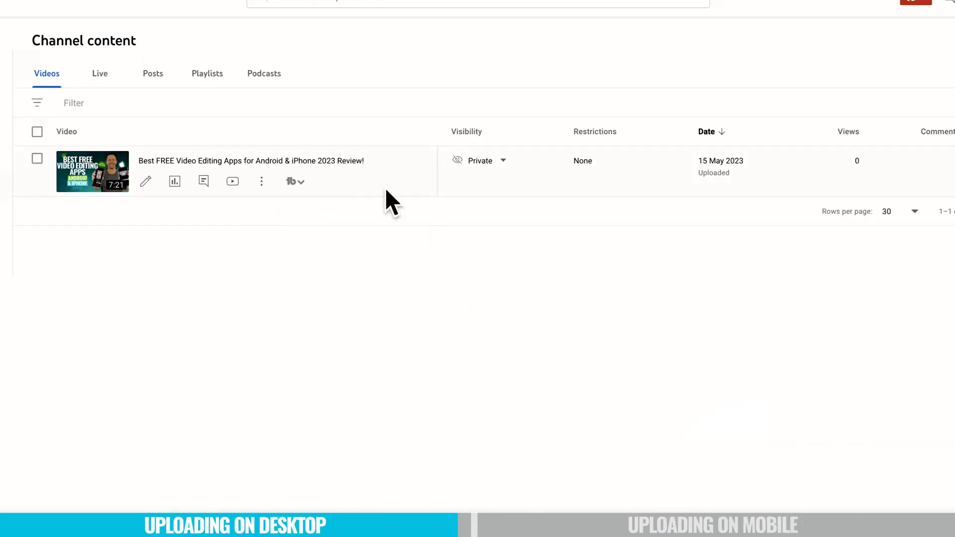
- Open the visibility options of the uploaded video in the channel content list and choose Public
mouse_move(502, 174)
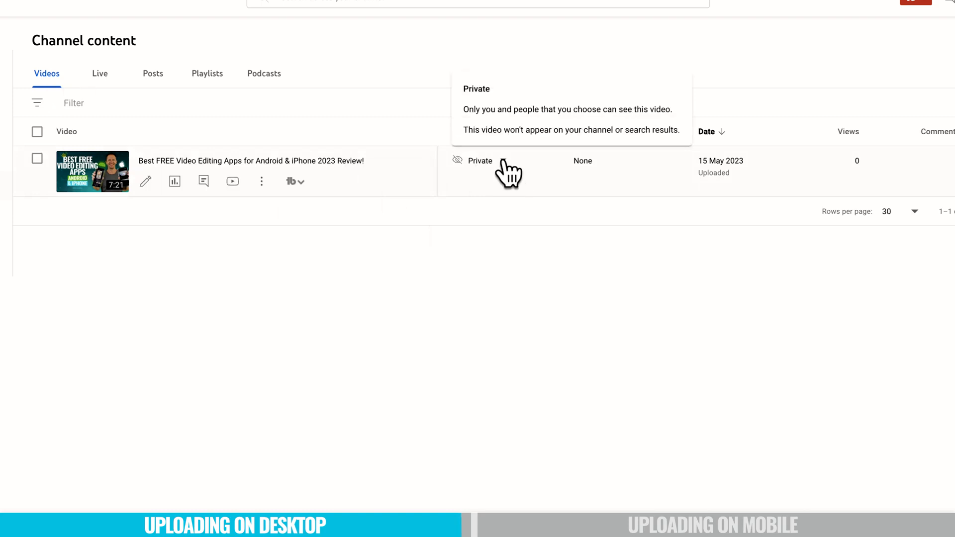
click(504, 161)
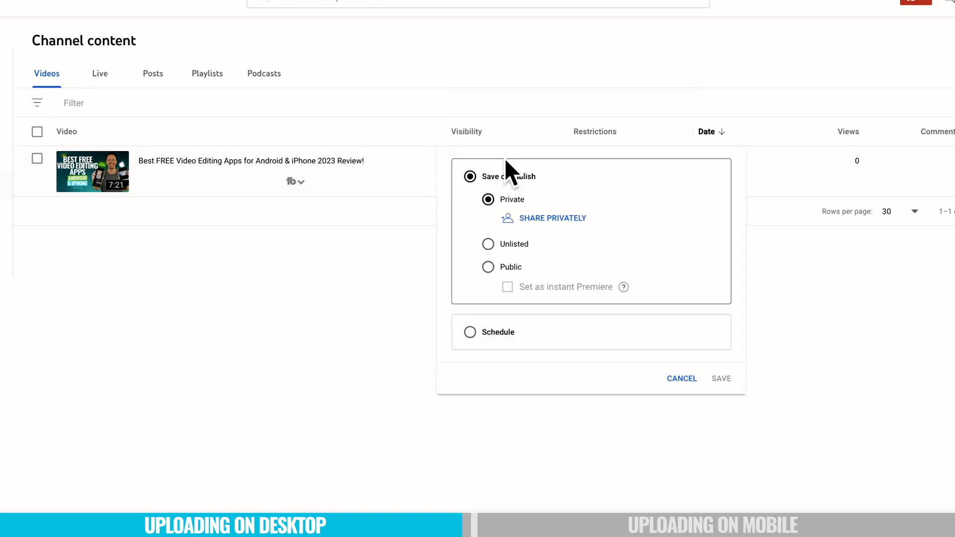
click(488, 267)
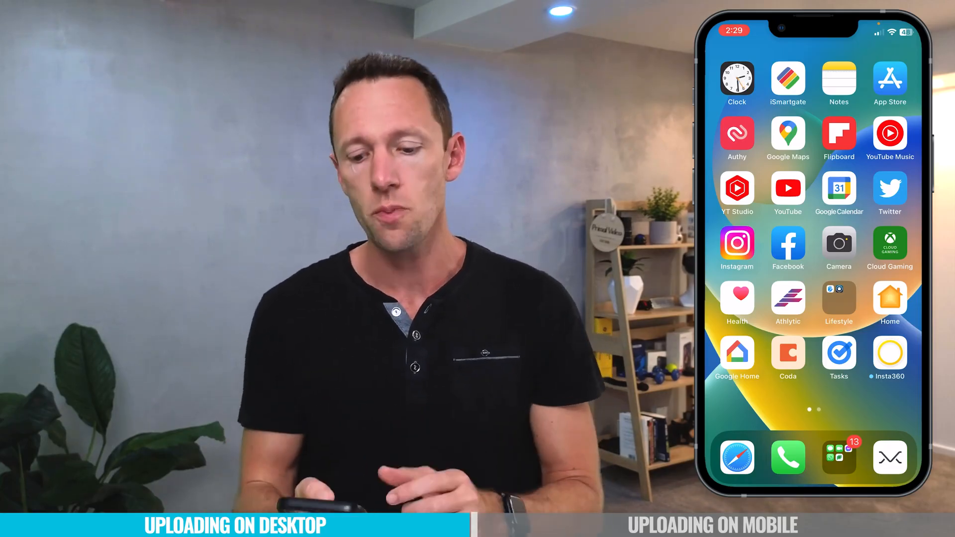
- Switch to the YouTube app on the phone, check the signed-in account, and start creating a new post
click(788, 188)
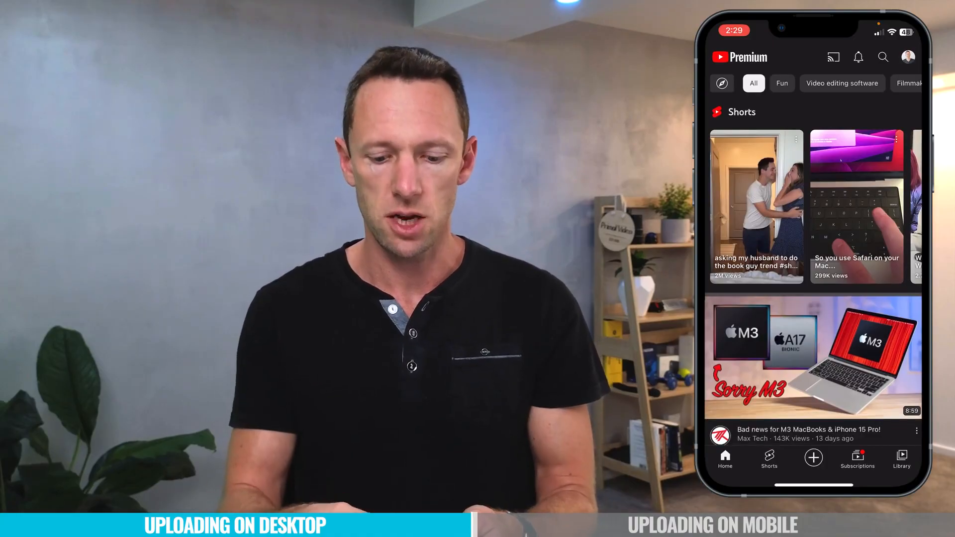
click(908, 56)
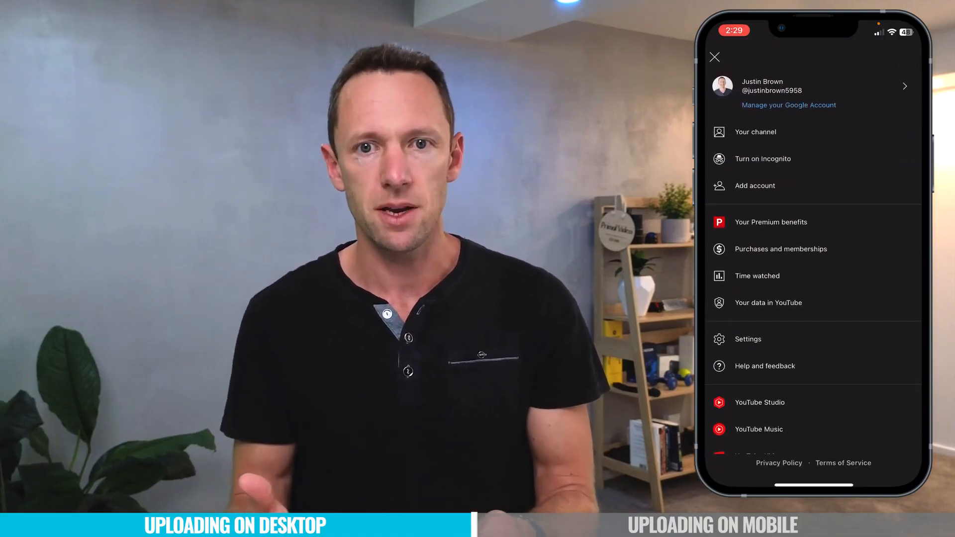
click(714, 57)
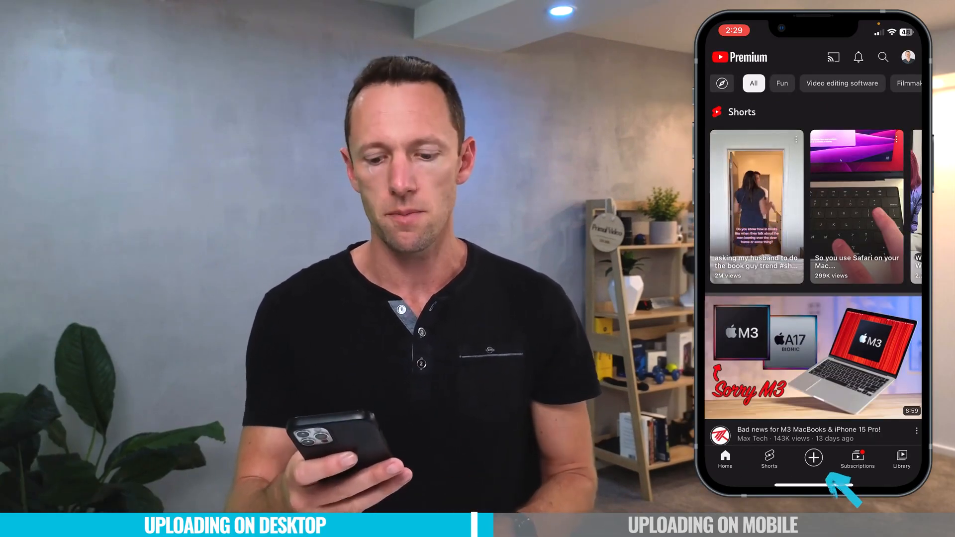
click(814, 457)
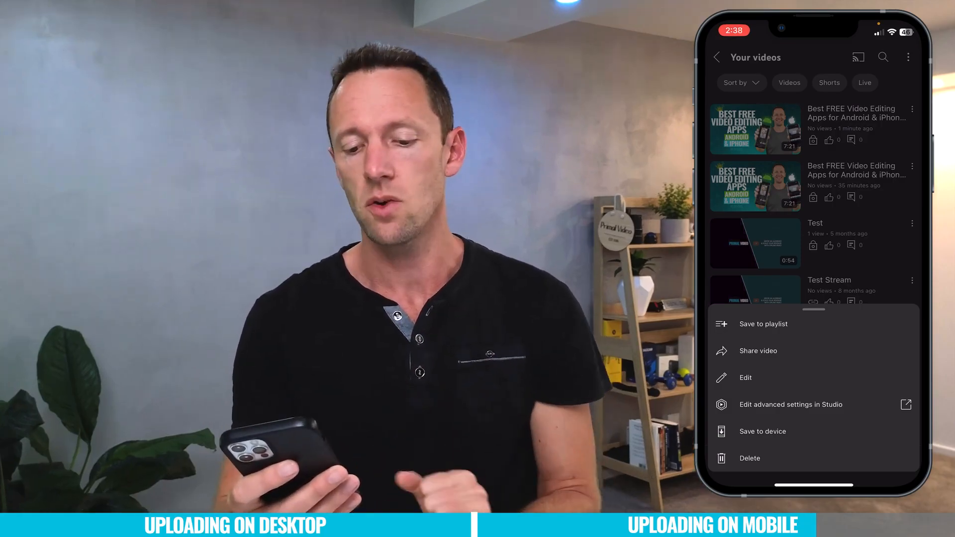
- Open the uploaded video for editing and add the tag "Video Editing" in its additional options
click(791, 405)
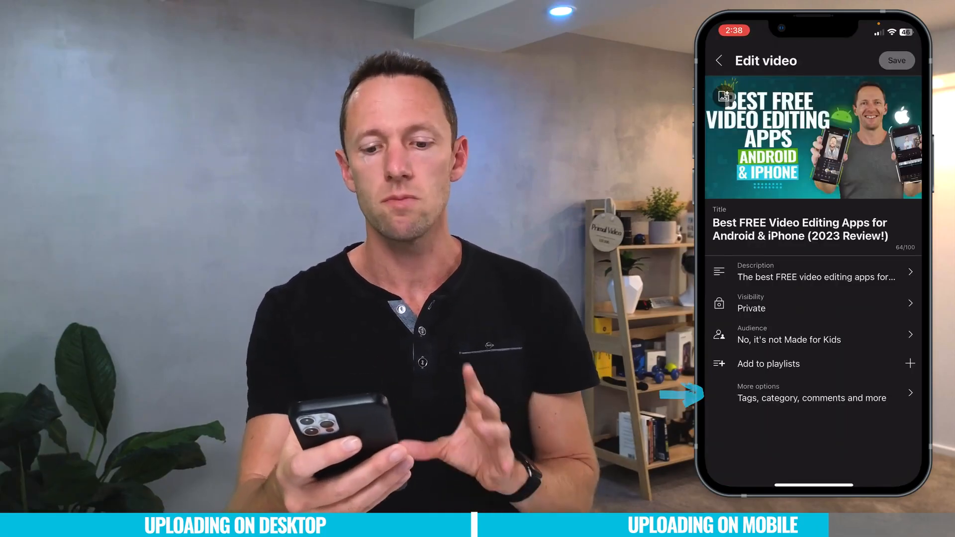
click(811, 393)
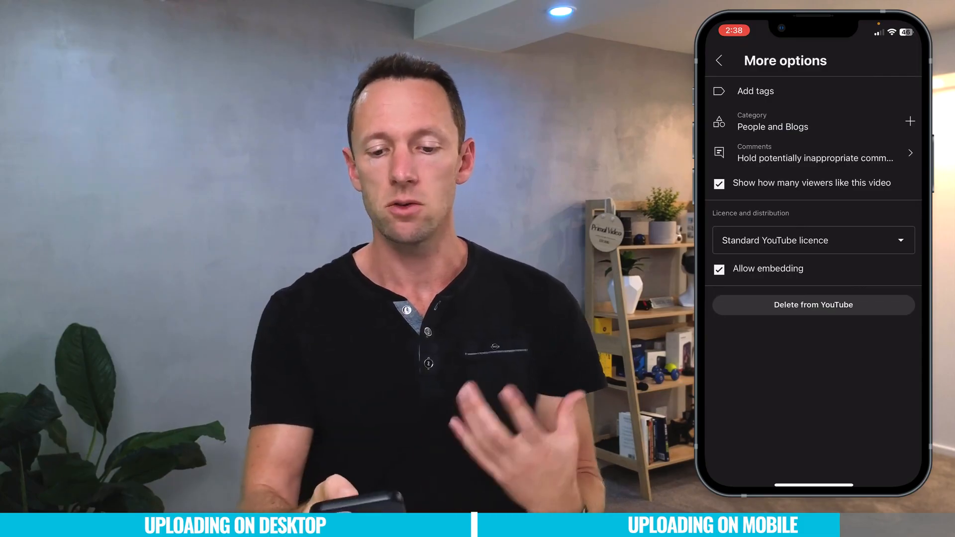
click(755, 91)
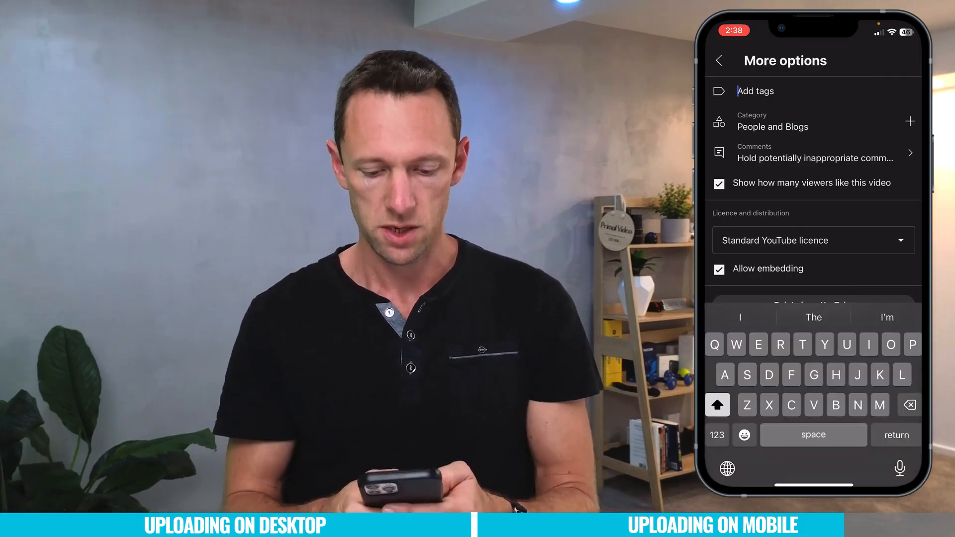
text(Vide)
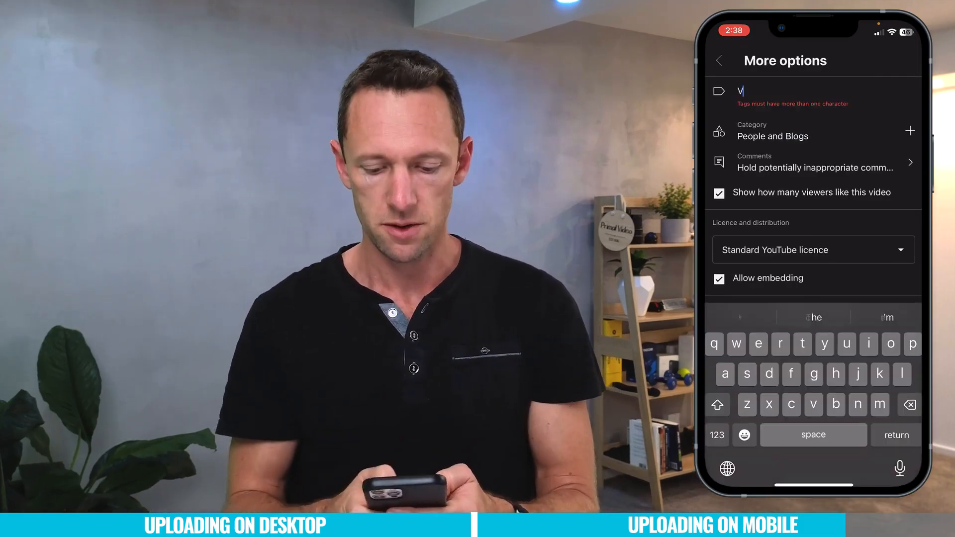
text(o Editing)
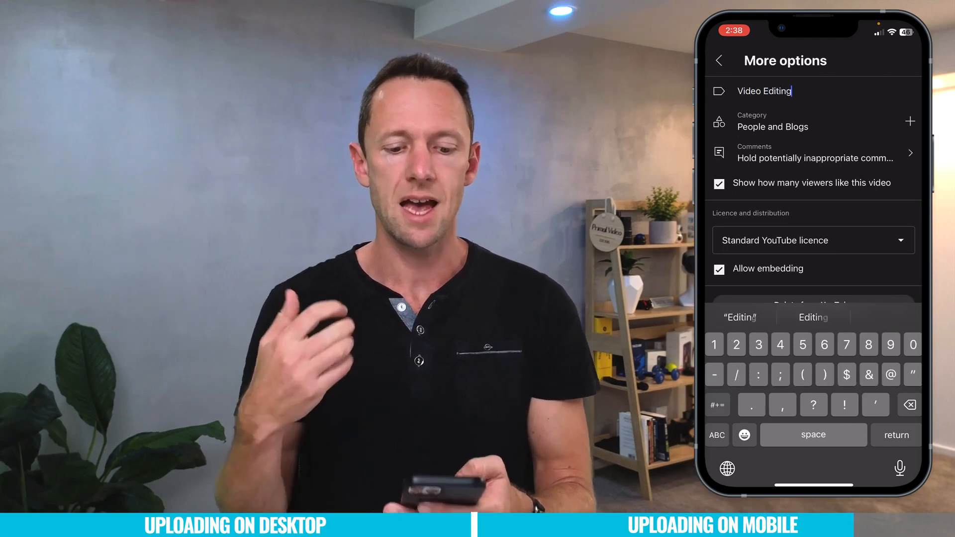
text(,)
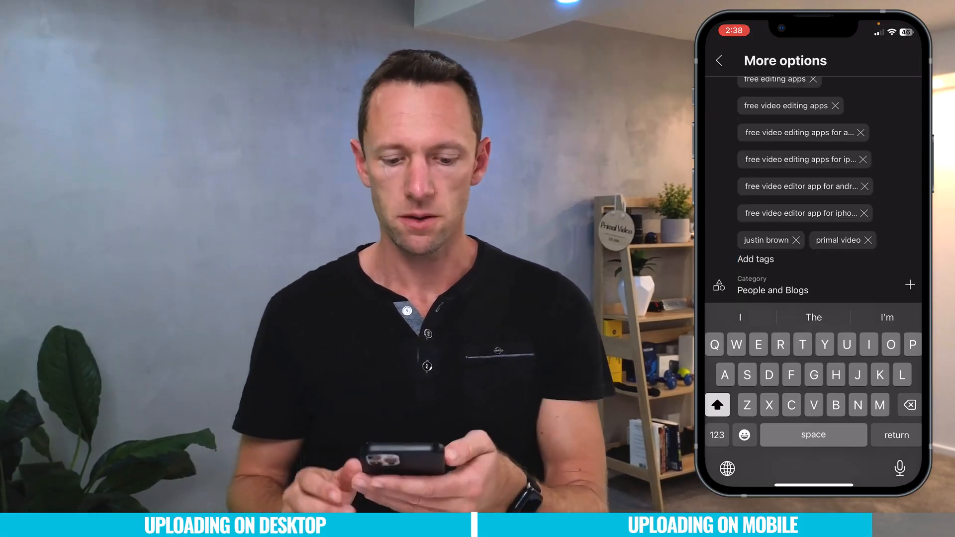
- Set the video's category to Film and Animation, keep embedding allowed, and return to the main video details
scroll(813, 189, down, 2)
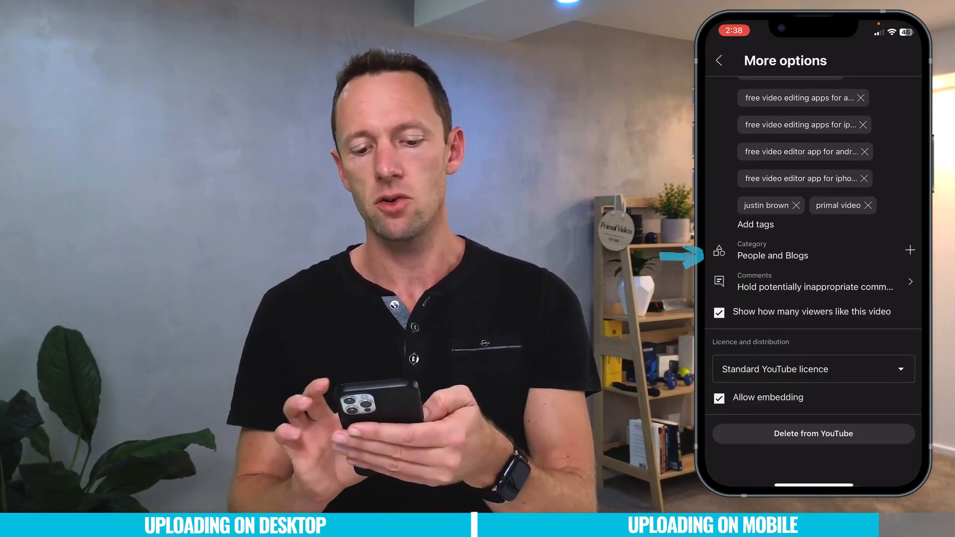
click(772, 251)
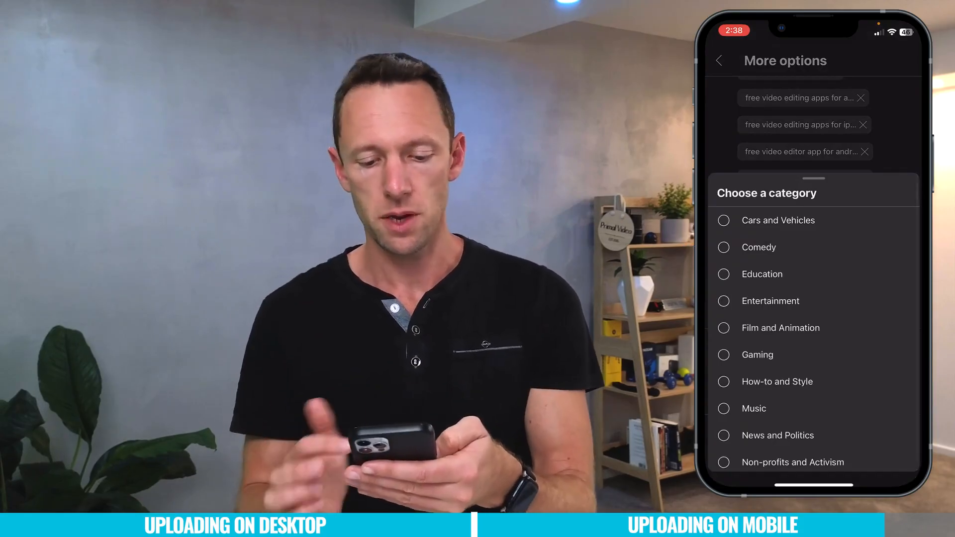
click(780, 327)
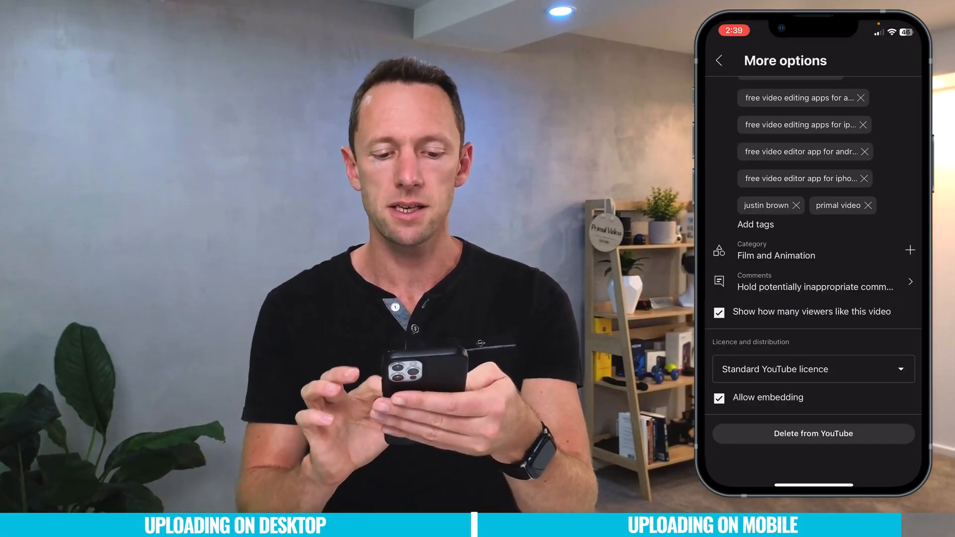
click(718, 398)
click(718, 398)
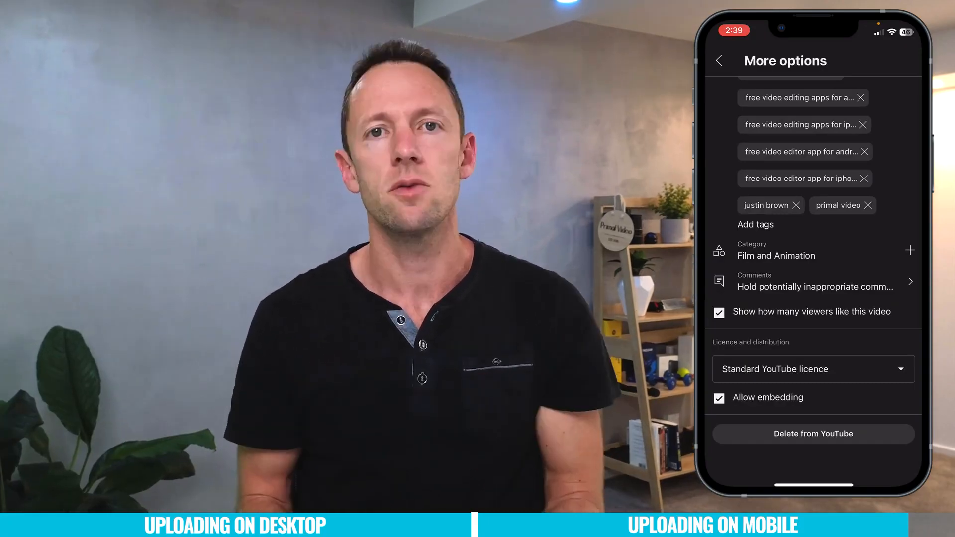
click(719, 60)
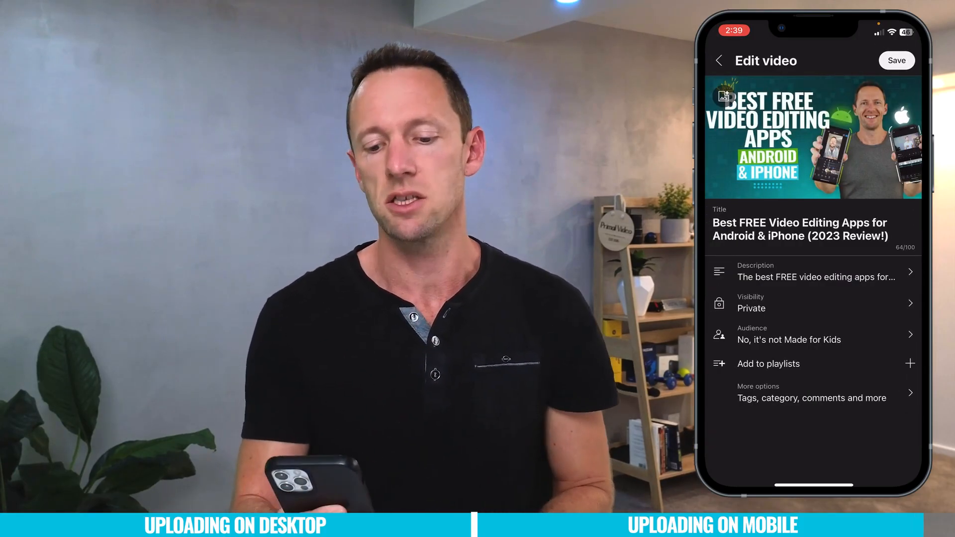
- Open the video's visibility settings and show the options for scheduling its public release
click(815, 303)
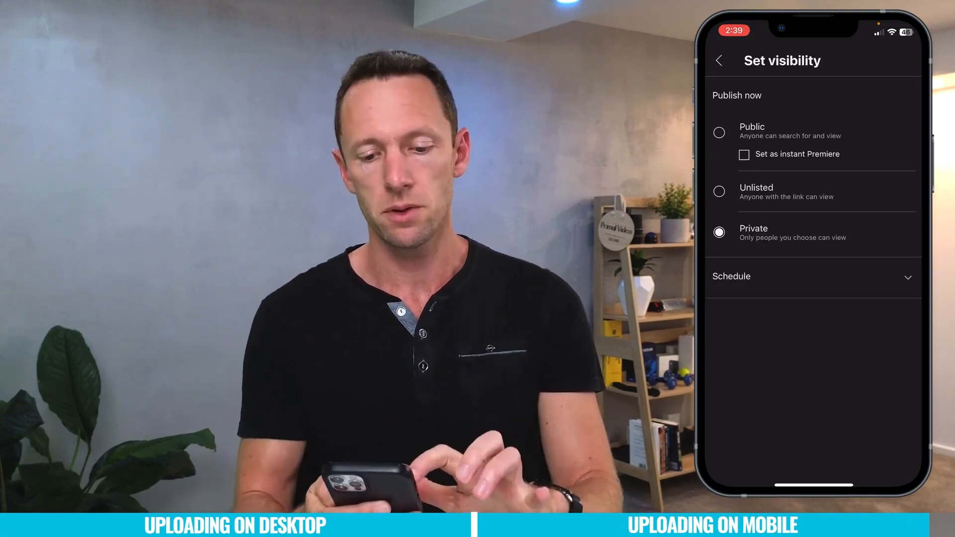
click(808, 277)
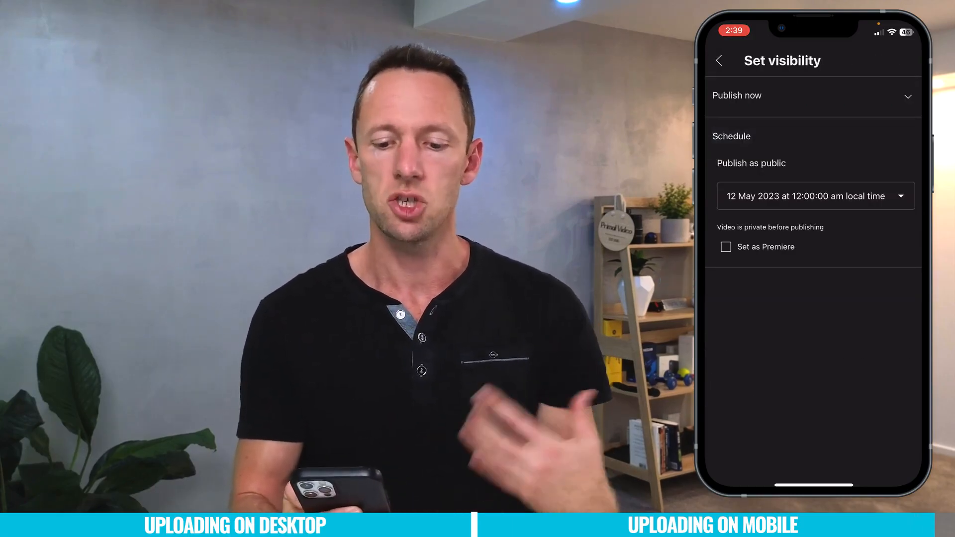